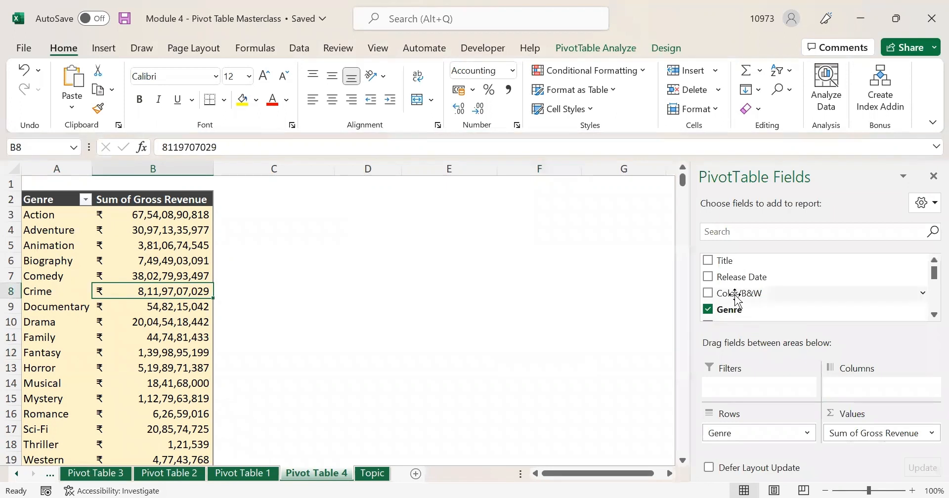
- Add the Color/B&W field to the Columns area of the genre pivot table
{"action": "left_click_drag", "start_coordinate": [734, 297], "coordinate": [858, 368]}
{"action": "left_click", "coordinate": [200, 245]}
{"action": "left_click", "coordinate": [204, 230]}
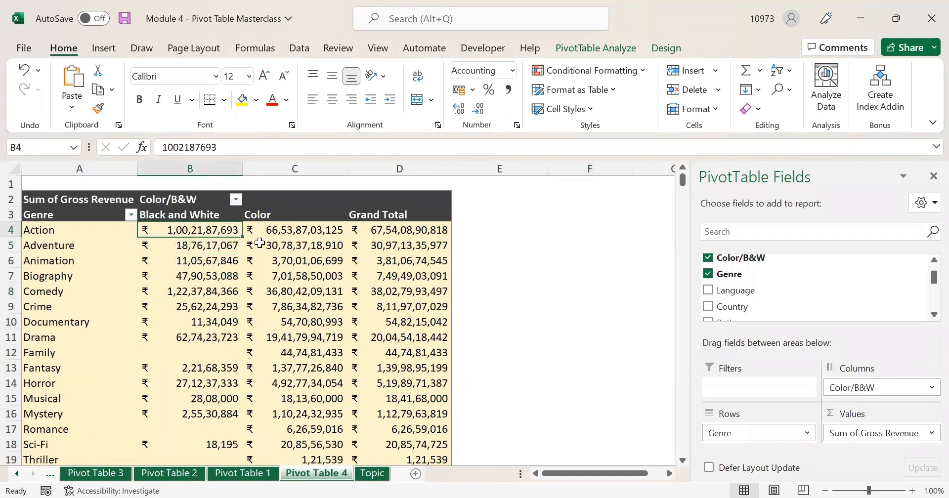
- Compare the black-and-white, color and grand total gross revenue across the genres
{"action": "left_click", "coordinate": [289, 228]}
{"action": "left_click", "coordinate": [298, 272]}
{"action": "left_click", "coordinate": [186, 308]}
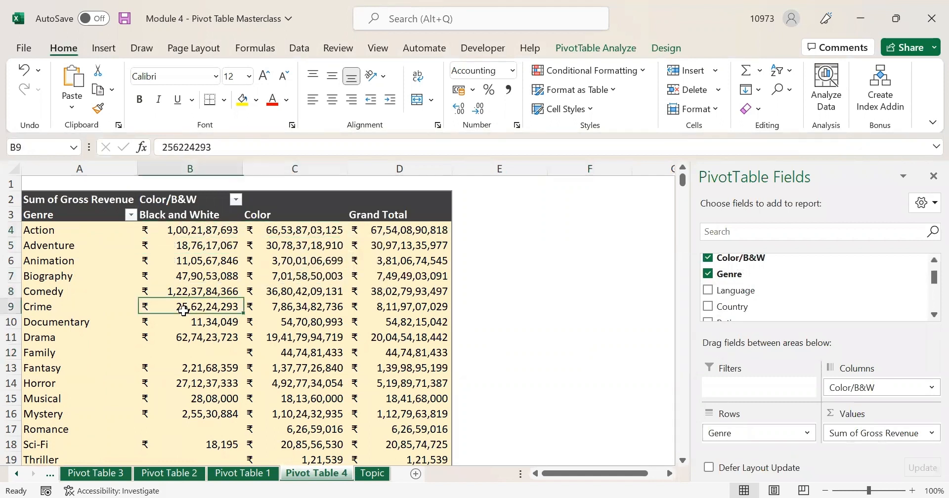
{"action": "left_click", "coordinate": [356, 325]}
{"action": "left_click", "coordinate": [307, 333]}
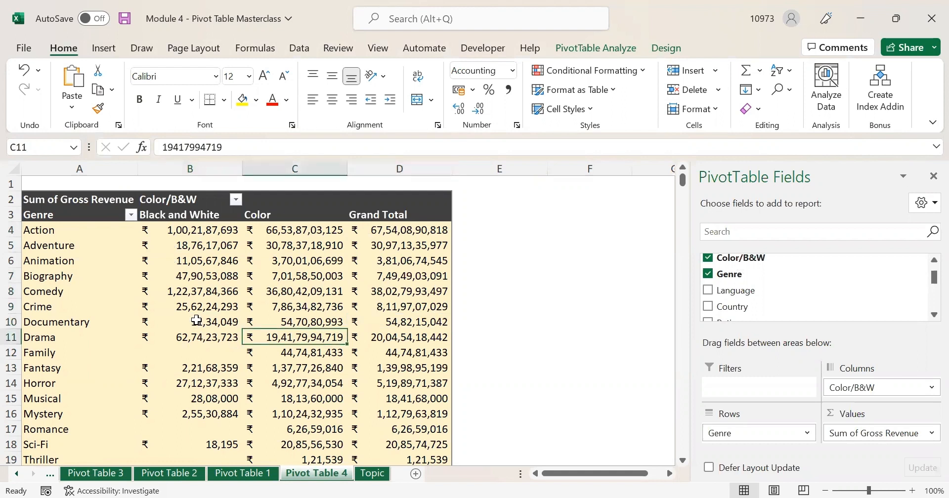
{"action": "left_click", "coordinate": [302, 232]}
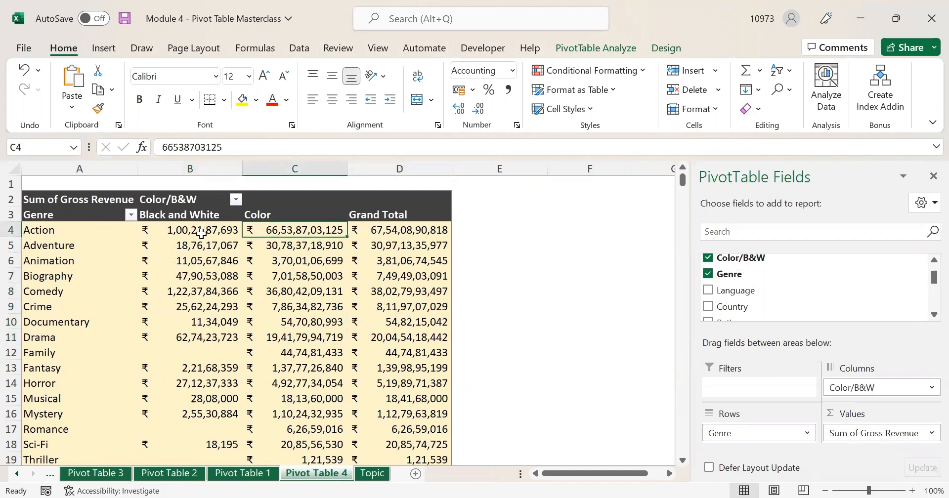
{"action": "left_click", "coordinate": [198, 230]}
{"action": "left_click", "coordinate": [420, 228]}
{"action": "left_click", "coordinate": [390, 310]}
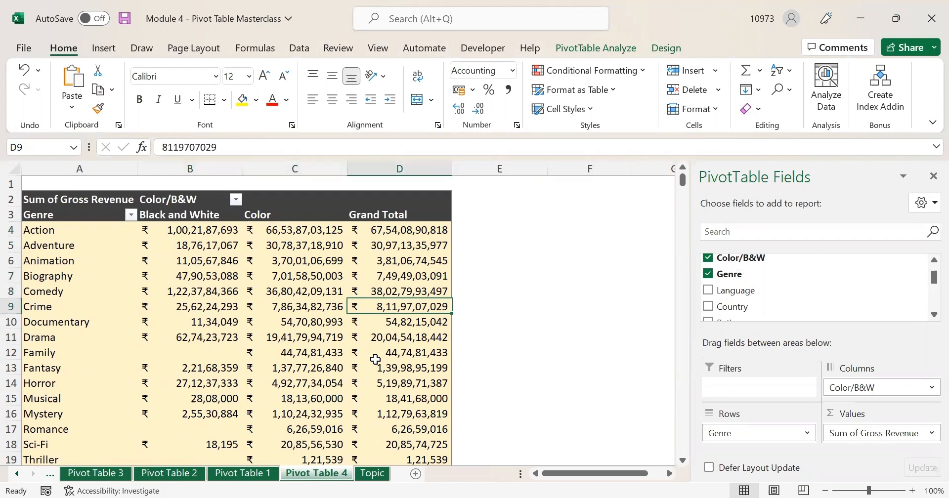
- Remove the Color/B&W field from the pivot table's Columns area
{"action": "left_click_drag", "start_coordinate": [860, 383], "coordinate": [821, 317]}
{"action": "left_click", "coordinate": [162, 309]}
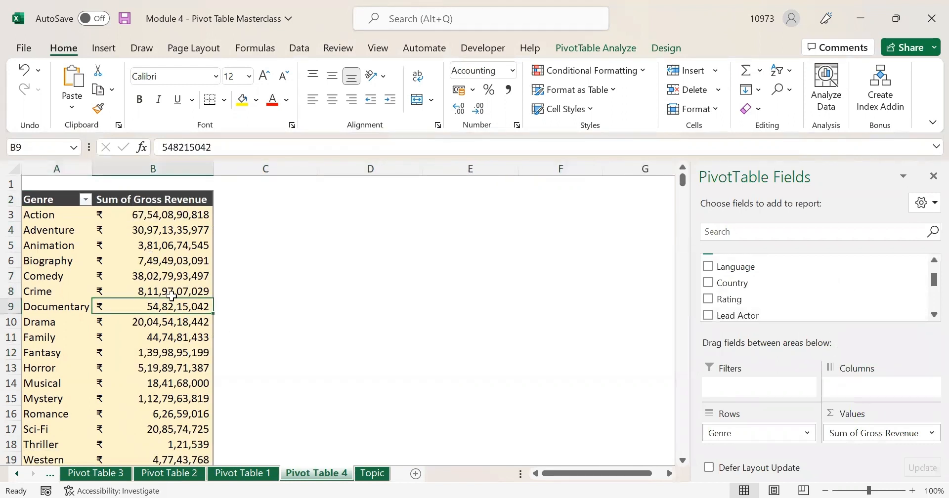
{"action": "left_click", "coordinate": [190, 227]}
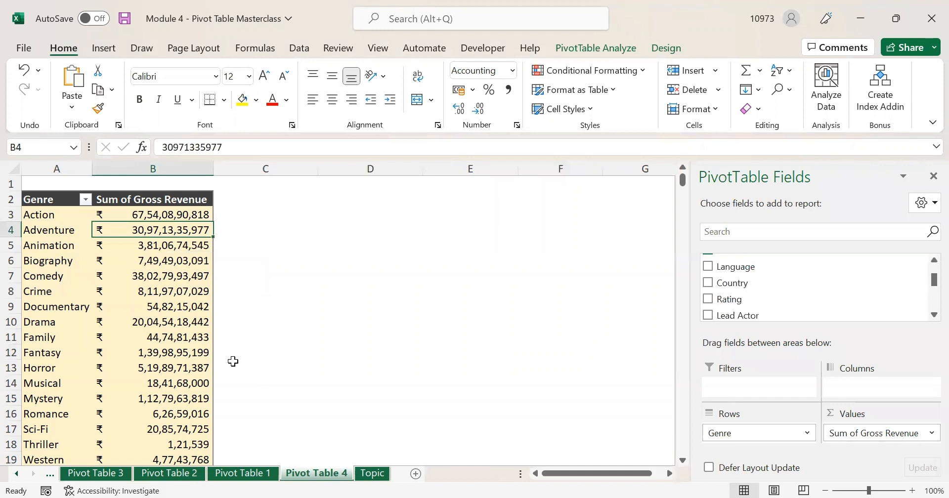
- Review the Topic sheet and return to the Pivot Table 4 sheet
{"action": "left_click", "coordinate": [372, 473]}
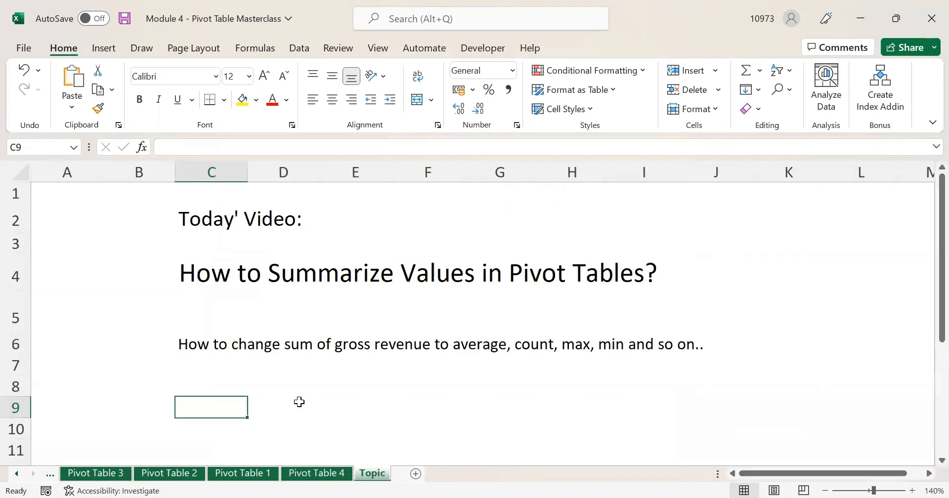
{"action": "left_click", "coordinate": [316, 473]}
{"action": "left_click", "coordinate": [129, 321]}
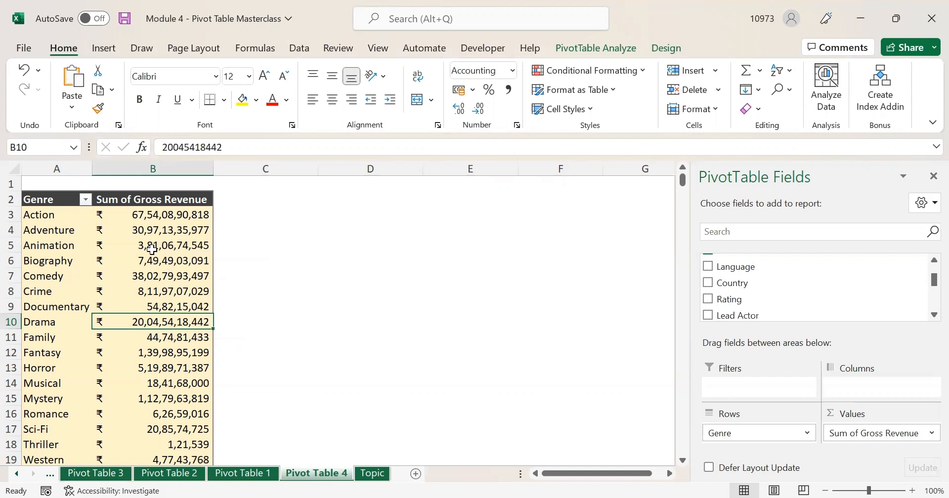
- Examine the summed gross revenue values from Action down to Drama, selecting them together
{"action": "left_click", "coordinate": [128, 215]}
{"action": "key", "text": "shift+Down"}
{"action": "key", "text": "shift+Down"}
{"action": "key", "text": "shift+Down"}
{"action": "key", "text": "shift+Down"}
{"action": "key", "text": "shift+Down"}
{"action": "key", "text": "shift+Down"}
{"action": "key", "text": "shift+Down"}
{"action": "key", "text": "shift+Down"}
{"action": "key", "text": "shift+Down"}
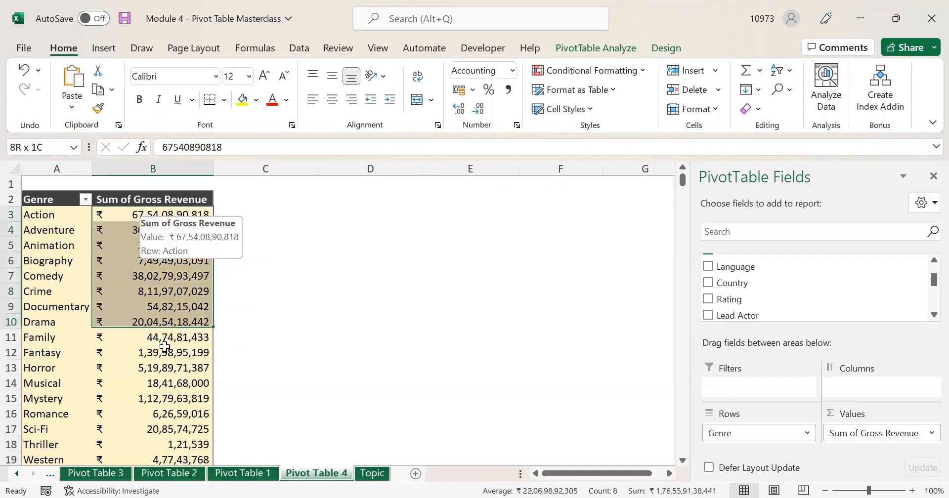
{"action": "left_click", "coordinate": [164, 263]}
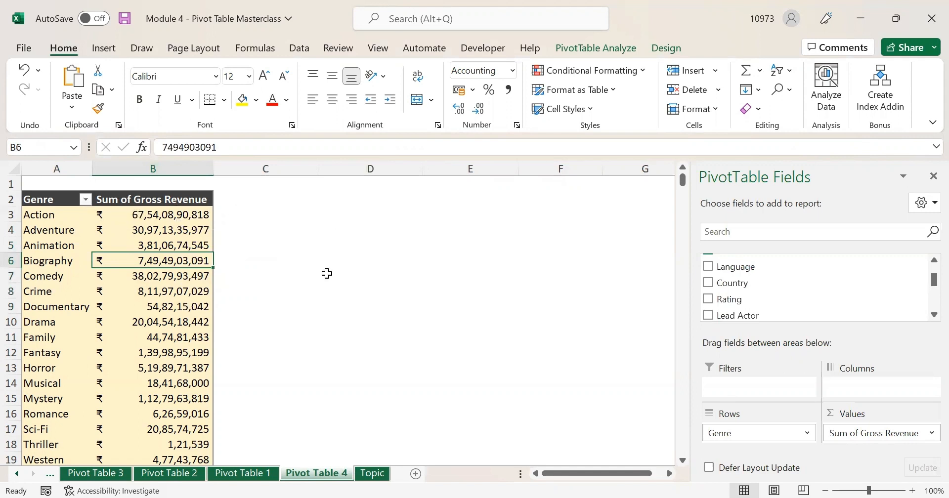
{"action": "left_click", "coordinate": [71, 216]}
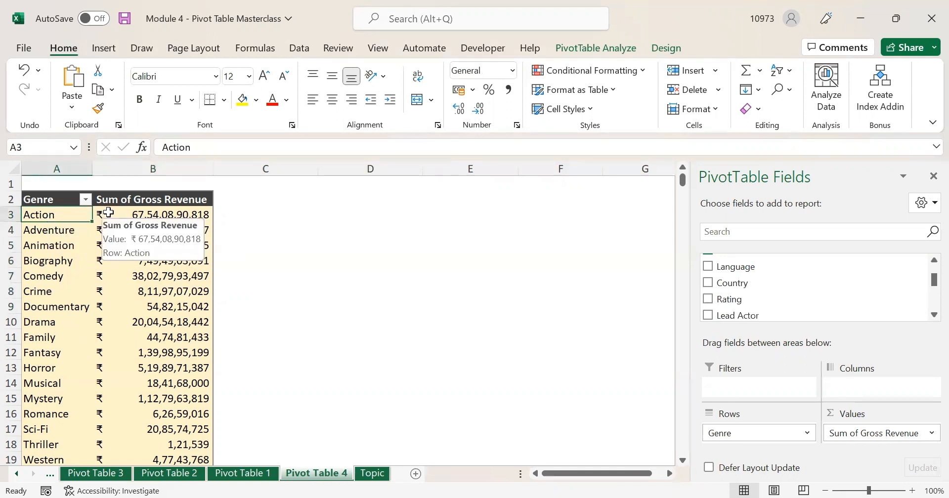
- Enter the sample numbers 1, 2, 3, 4 and 5 in cells D4 to D8
{"action": "left_click", "coordinate": [365, 229]}
{"action": "type", "text": "1"}
{"action": "key", "text": "Return"}
{"action": "type", "text": "2"}
{"action": "key", "text": "Return"}
{"action": "type", "text": "3"}
{"action": "key", "text": "Return"}
{"action": "type", "text": "4"}
{"action": "key", "text": "Return"}
{"action": "type", "text": "5"}
{"action": "key", "text": "Return"}
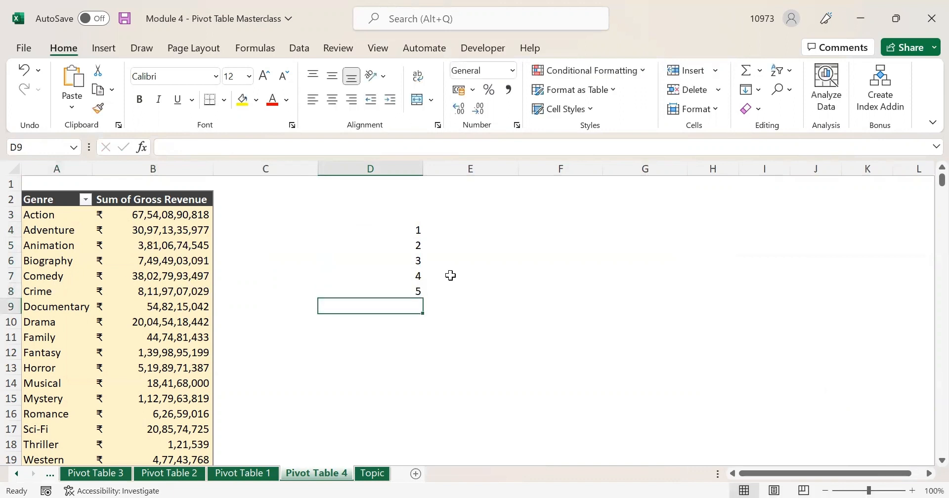
- Select the sample numbers in D4:D8 and clear them, returning to the Action revenue value
{"action": "left_click", "coordinate": [49, 215]}
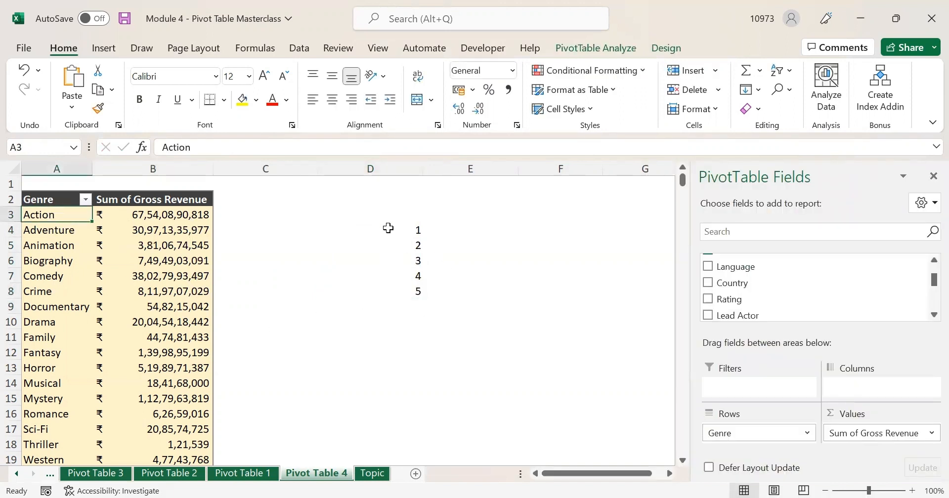
{"action": "left_click_drag", "start_coordinate": [399, 229], "coordinate": [405, 294]}
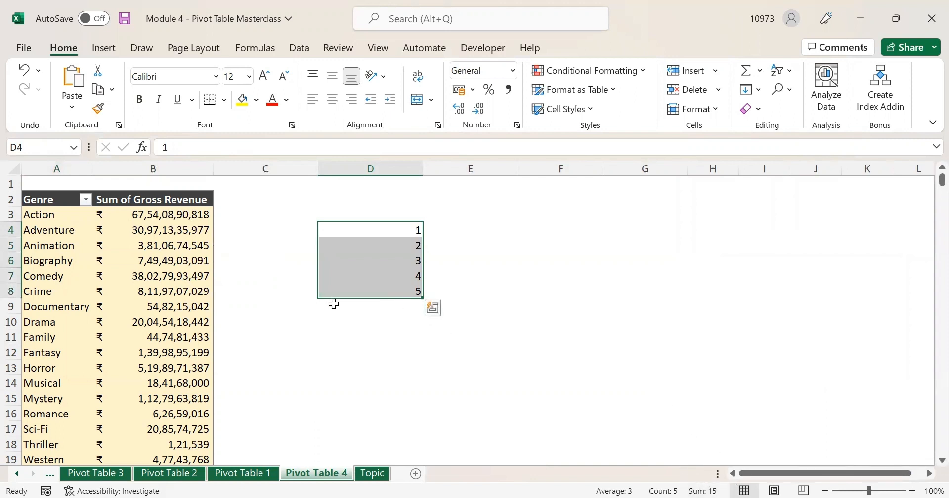
{"action": "left_click", "coordinate": [157, 215]}
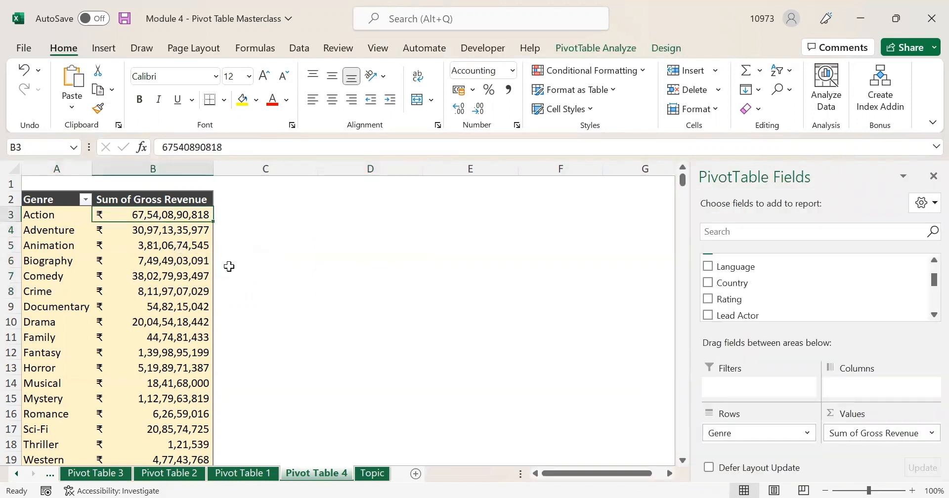
- Enter the sample numbers 1, 2, 3, 4 and 5 in cells D5 to D9
{"action": "left_click", "coordinate": [332, 241]}
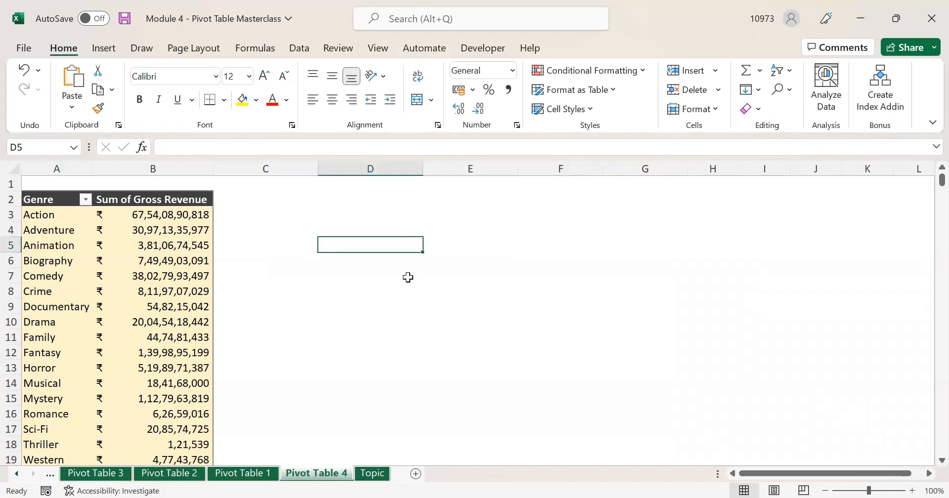
{"action": "type", "text": "1"}
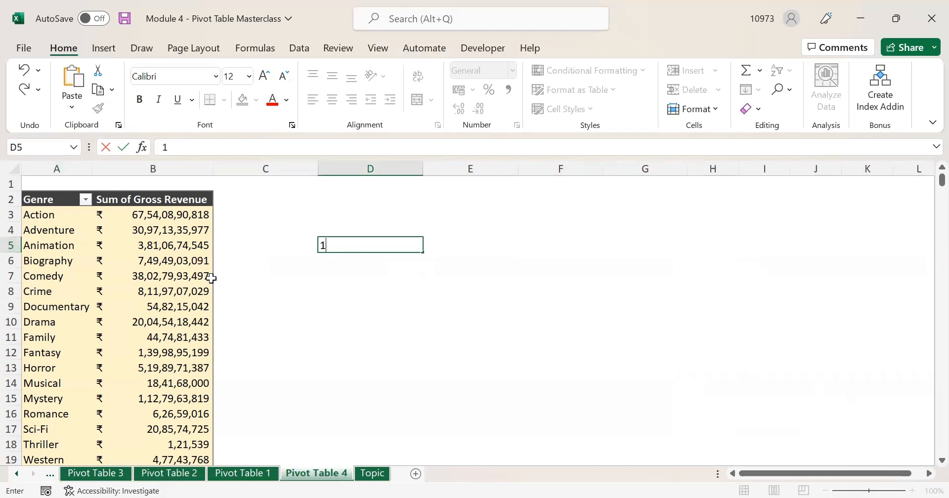
{"action": "key", "text": "Return"}
{"action": "type", "text": "2"}
{"action": "key", "text": "Return"}
{"action": "type", "text": "3"}
{"action": "key", "text": "Return"}
{"action": "type", "text": "4"}
{"action": "key", "text": "Return"}
{"action": "type", "text": "5"}
{"action": "key", "text": "Return"}
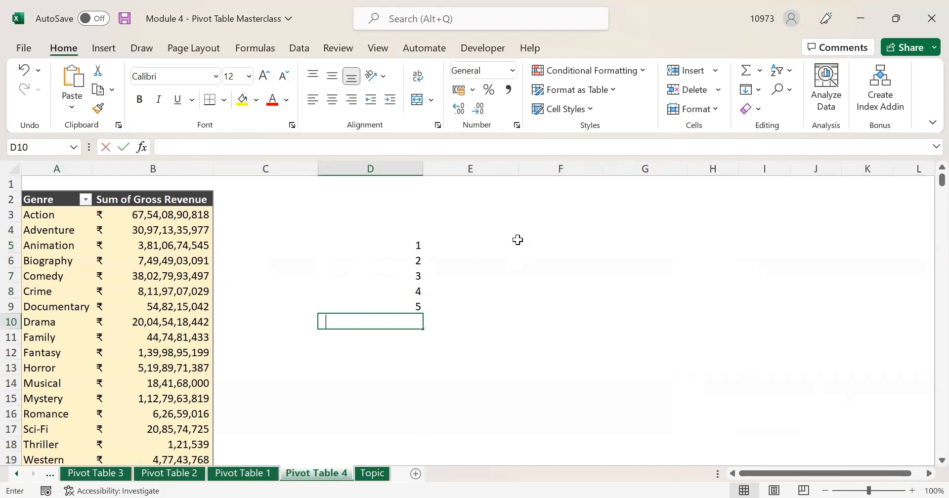
- Calculate the average of the sample numbers in D10 with =AVERAGE(D5:D9) and check it against them
{"action": "type", "text": "=average"}
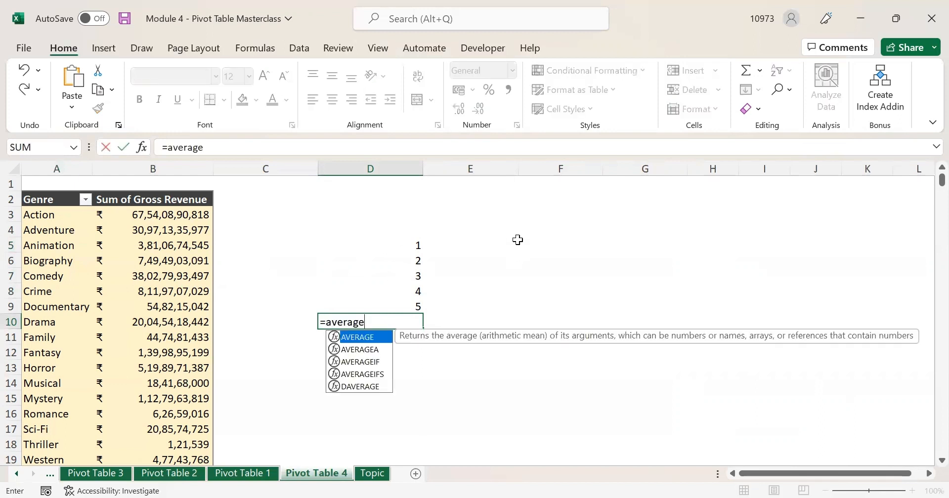
{"action": "type", "text": "("}
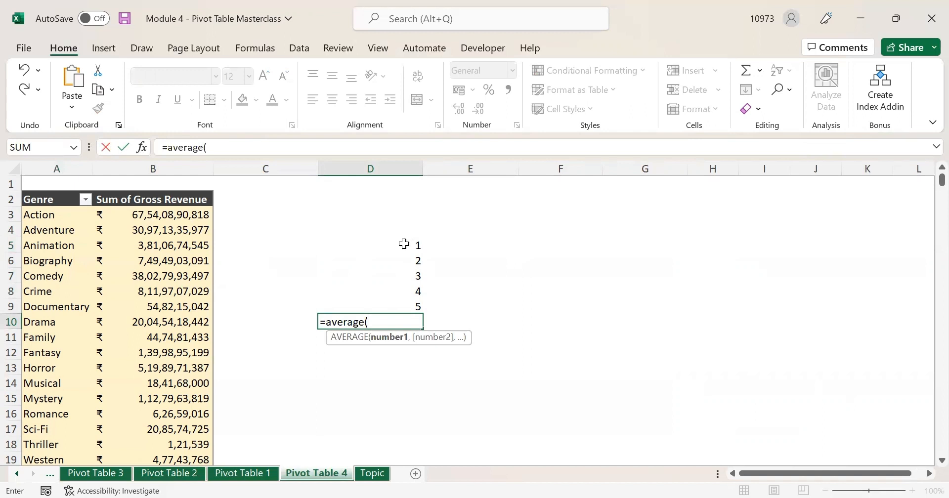
{"action": "left_click_drag", "start_coordinate": [406, 301], "coordinate": [406, 246]}
{"action": "type", "text": ")"}
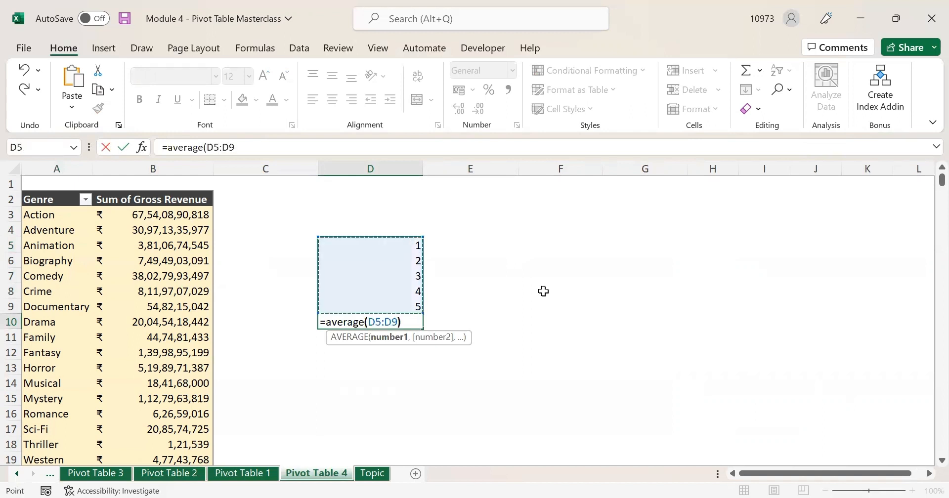
{"action": "key", "text": "Return"}
{"action": "left_click_drag", "start_coordinate": [409, 303], "coordinate": [385, 244]}
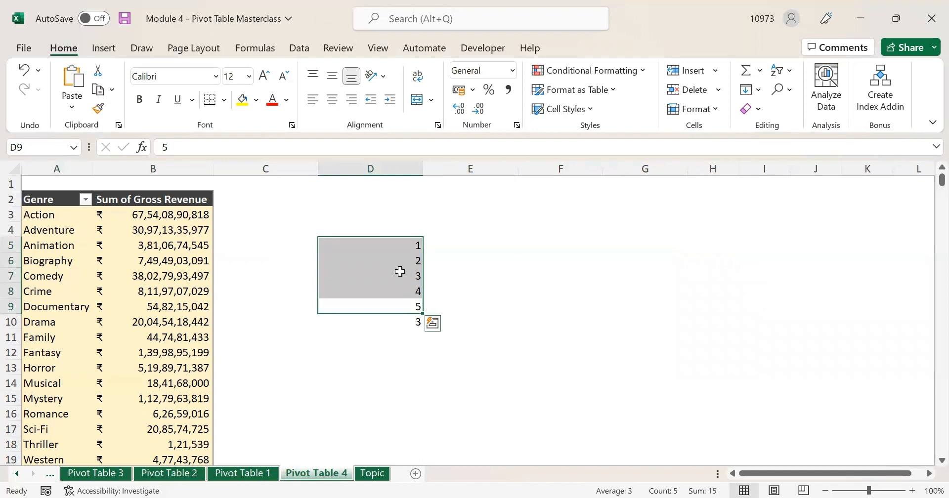
{"action": "left_click", "coordinate": [400, 320]}
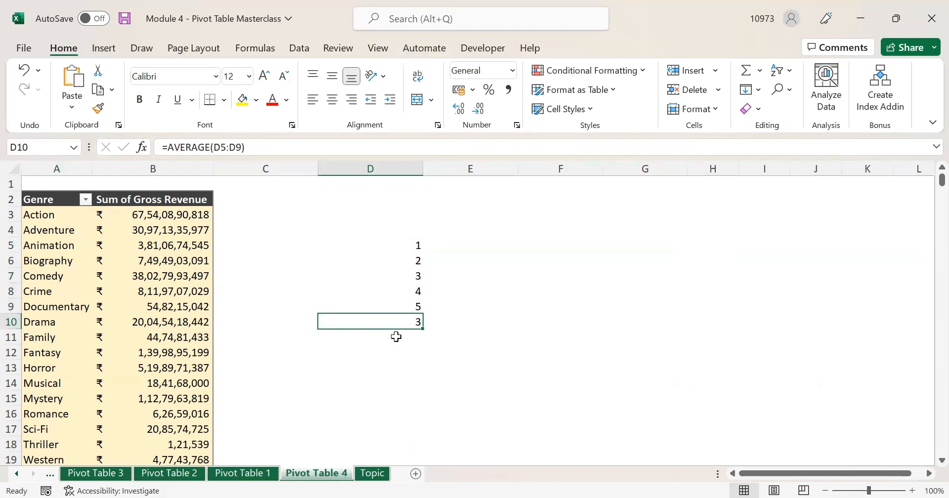
- Delete the average formula in D10 and the sample numbers in D5:D9
{"action": "key", "text": "Delete"}
{"action": "left_click_drag", "start_coordinate": [396, 246], "coordinate": [395, 309]}
{"action": "key", "text": "Delete"}
{"action": "left_click", "coordinate": [406, 374]}
{"action": "left_click", "coordinate": [193, 257]}
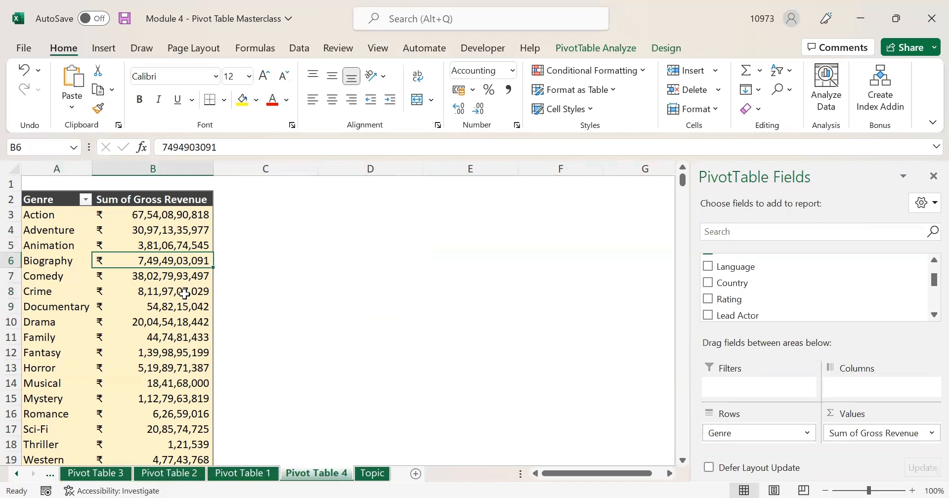
- Sort the pivot table's Sum of Gross Revenue values from largest to smallest
{"action": "left_click", "coordinate": [134, 233]}
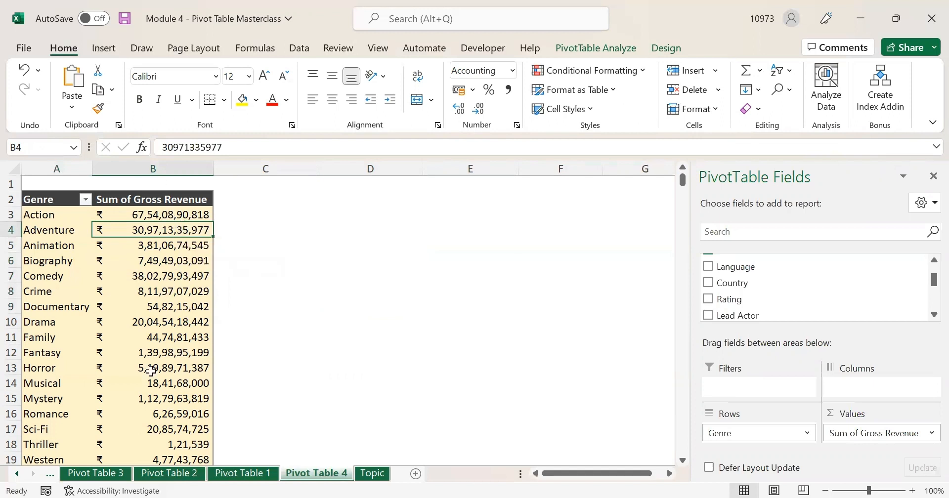
{"action": "left_click", "coordinate": [172, 165]}
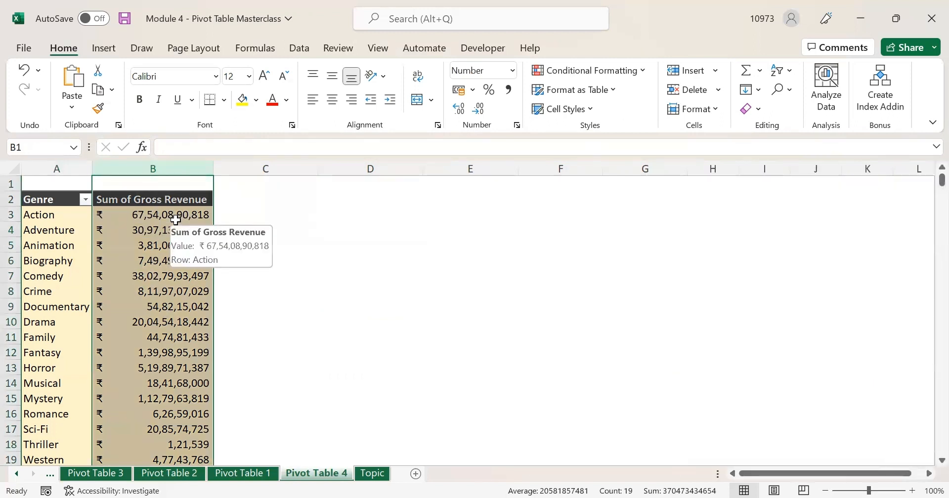
{"action": "left_click", "coordinate": [189, 242]}
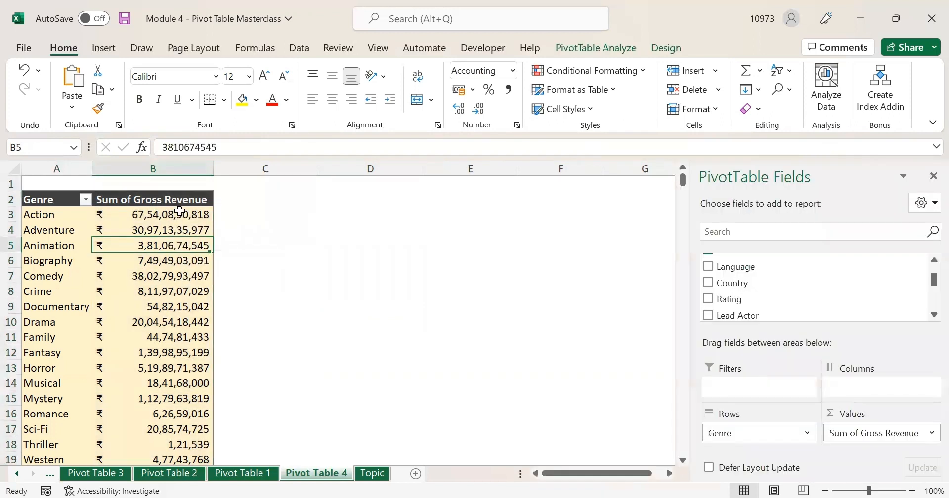
{"action": "right_click", "coordinate": [168, 246]}
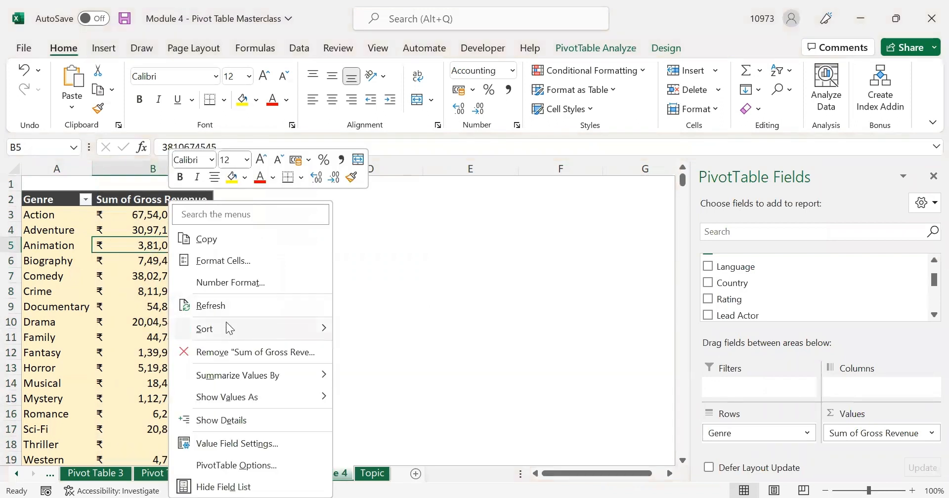
{"action": "mouse_move", "coordinate": [226, 324]}
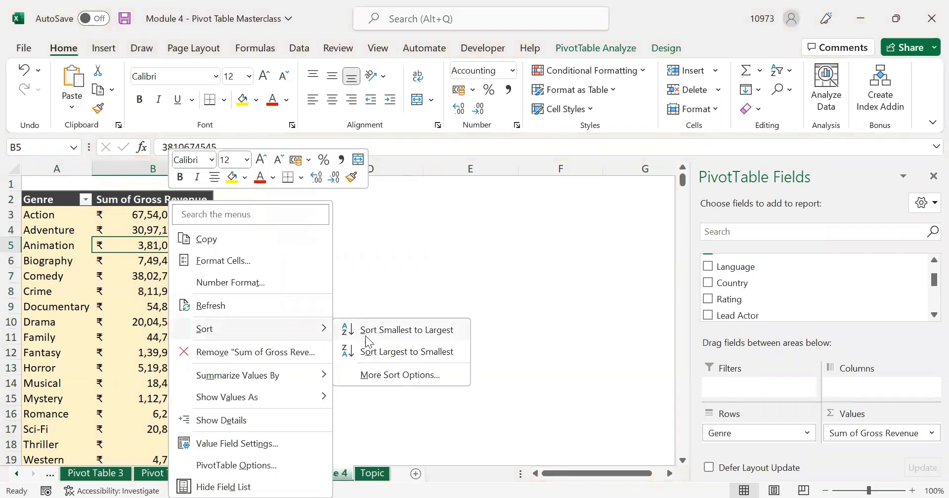
{"action": "left_click", "coordinate": [410, 351]}
{"action": "left_click", "coordinate": [176, 289]}
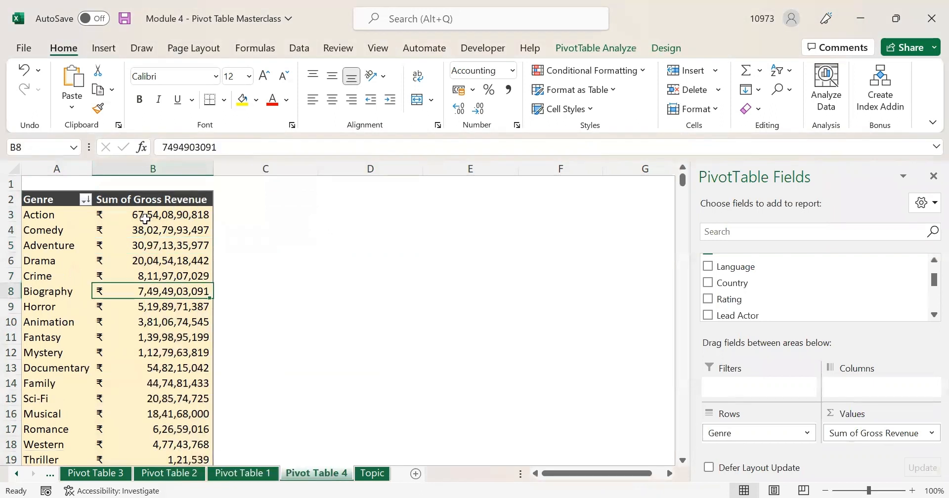
- Examine the five highest-grossing genres and their gross revenue values
{"action": "left_click_drag", "start_coordinate": [74, 214], "coordinate": [76, 271]}
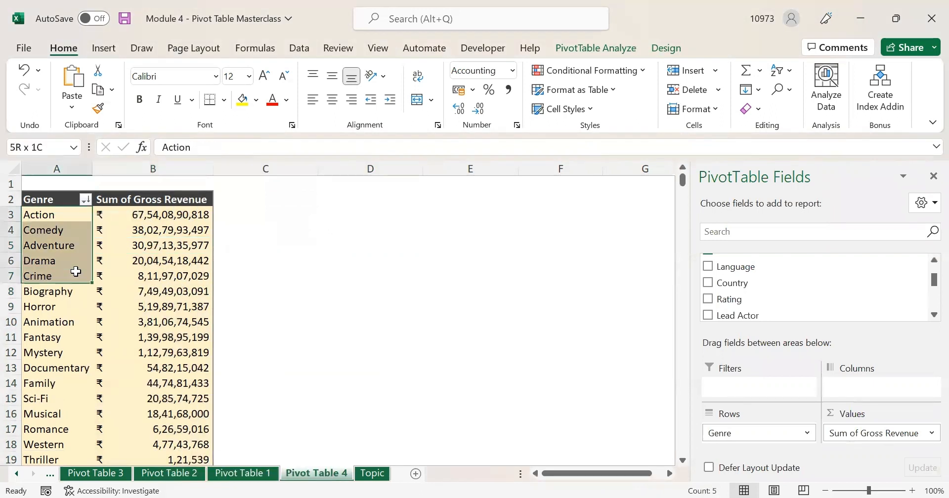
{"action": "left_click_drag", "start_coordinate": [141, 213], "coordinate": [153, 278]}
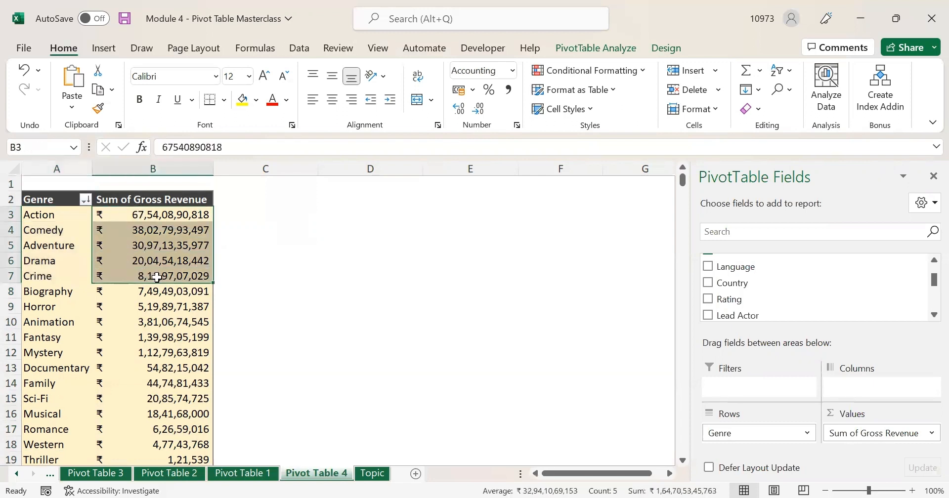
{"action": "left_click_drag", "start_coordinate": [64, 216], "coordinate": [69, 213]}
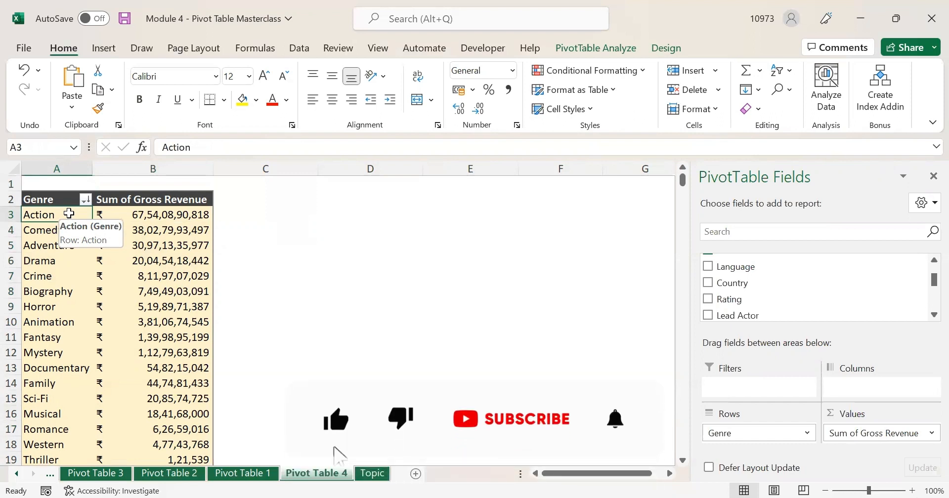
{"action": "left_click_drag", "start_coordinate": [69, 213], "coordinate": [71, 273]}
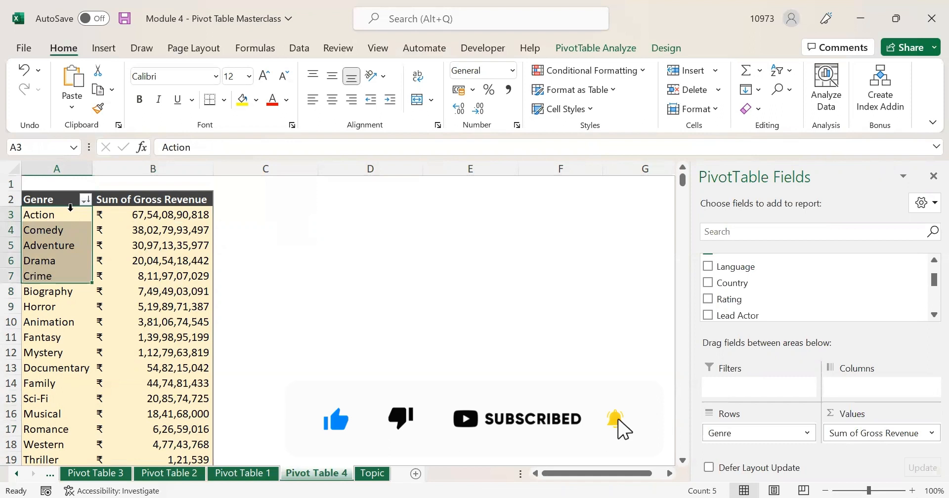
- Copy the top five genres and their summed gross revenue from A3:B7 to the cells starting at D3
{"action": "left_click_drag", "start_coordinate": [136, 214], "coordinate": [140, 275]}
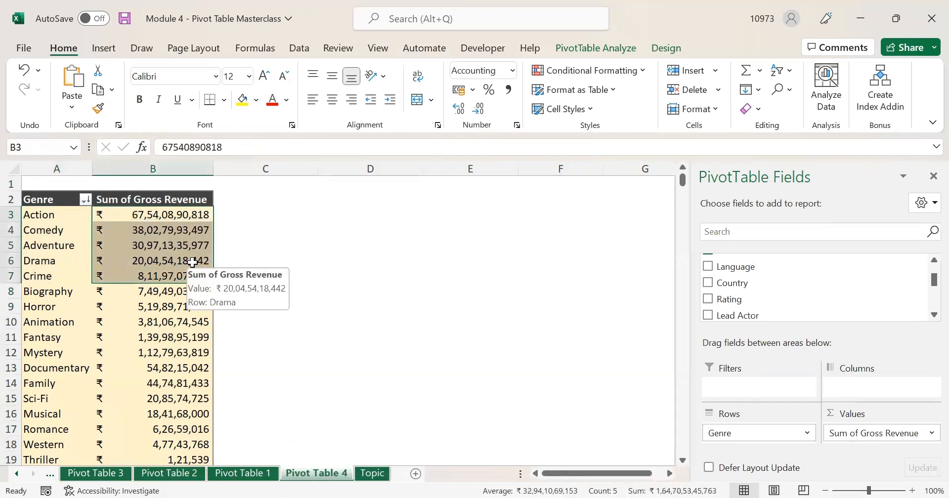
{"action": "left_click", "coordinate": [372, 312]}
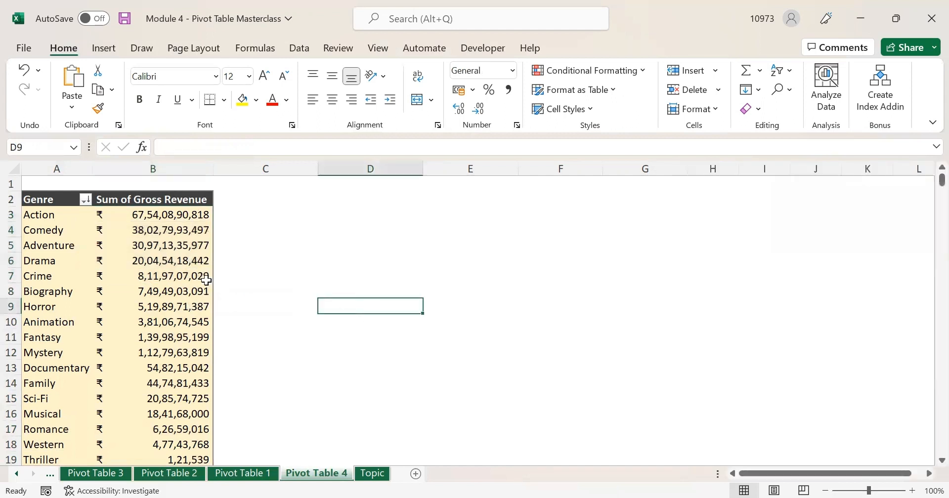
{"action": "left_click", "coordinate": [181, 262]}
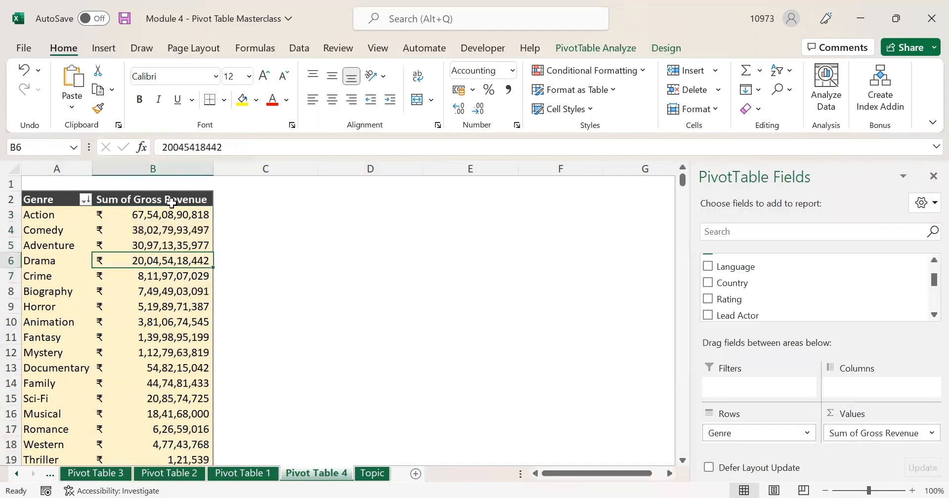
{"action": "left_click", "coordinate": [147, 217]}
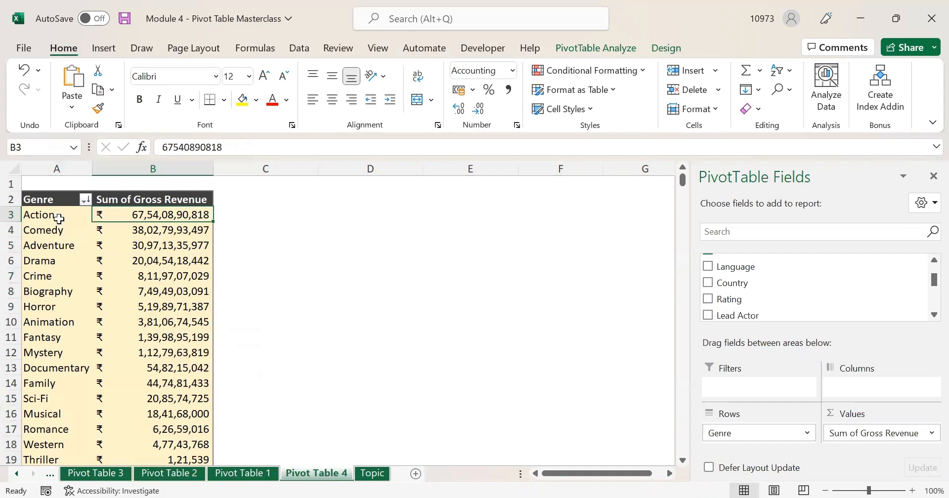
{"action": "left_click_drag", "start_coordinate": [64, 214], "coordinate": [151, 275]}
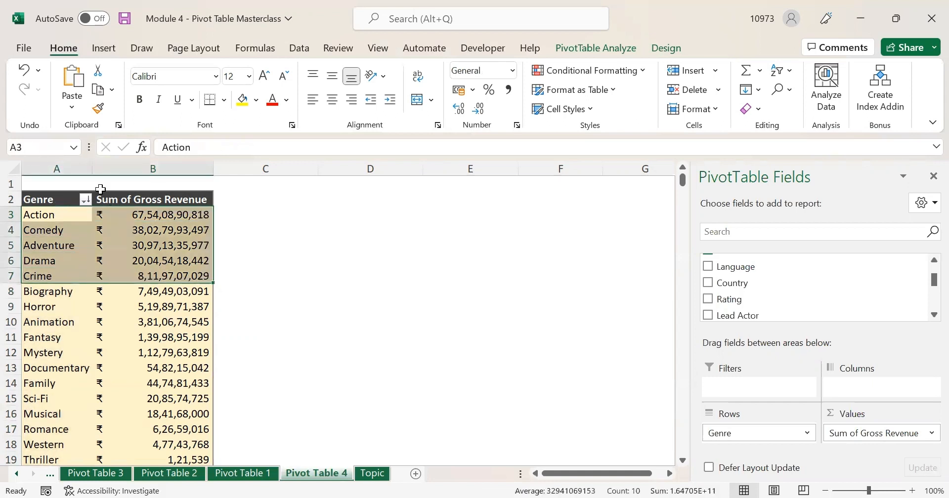
{"action": "key", "text": "ctrl+c"}
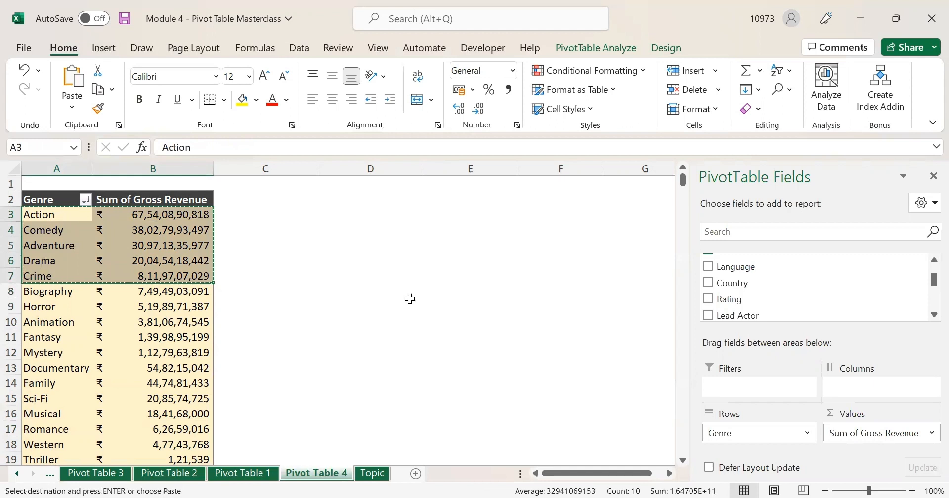
{"action": "left_click", "coordinate": [379, 217]}
{"action": "key", "text": "ctrl+v"}
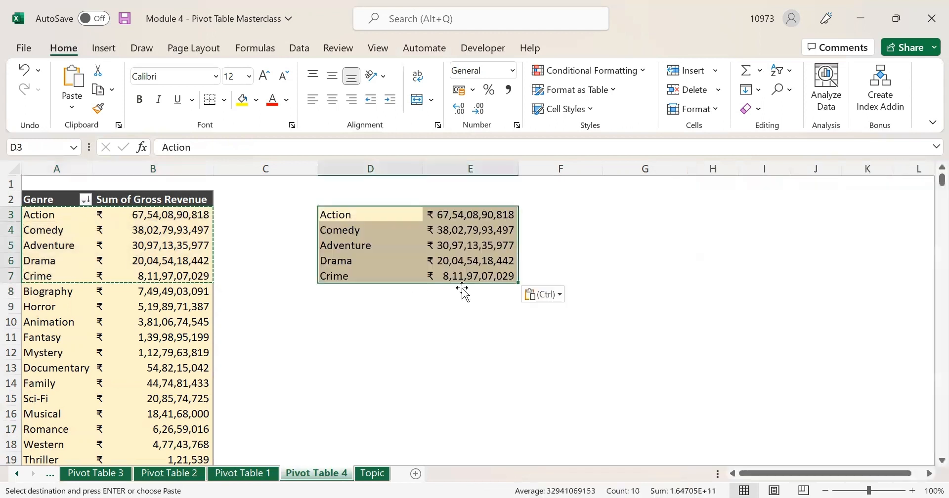
{"action": "left_click", "coordinate": [443, 312]}
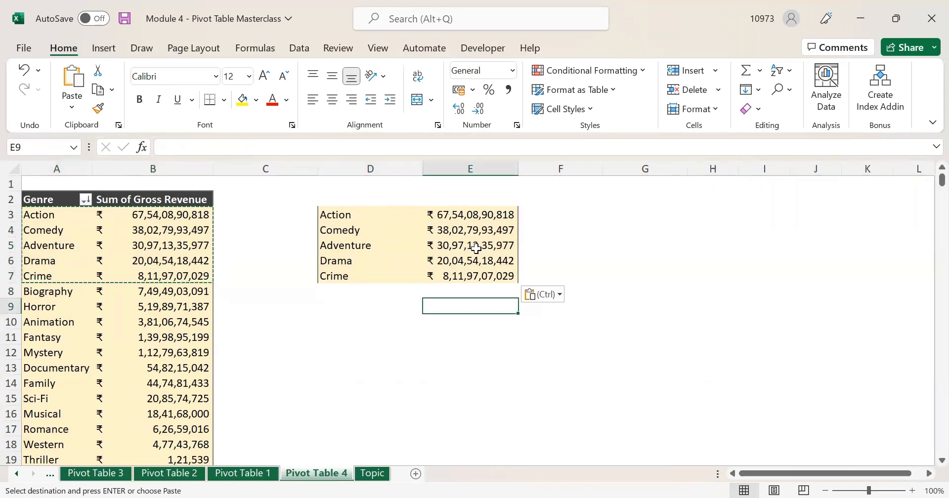
{"action": "left_click", "coordinate": [340, 306]}
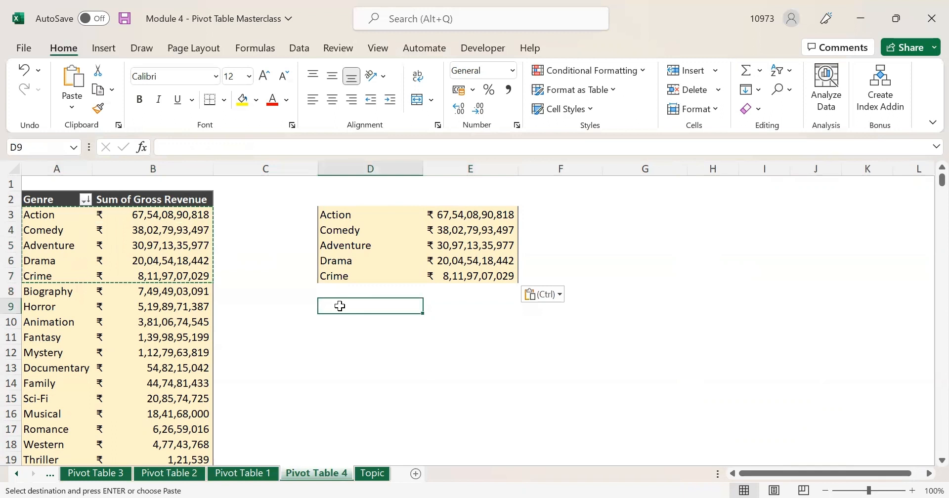
- Look over the Sum of Gross Revenue column and save the workbook
{"action": "left_click", "coordinate": [157, 242]}
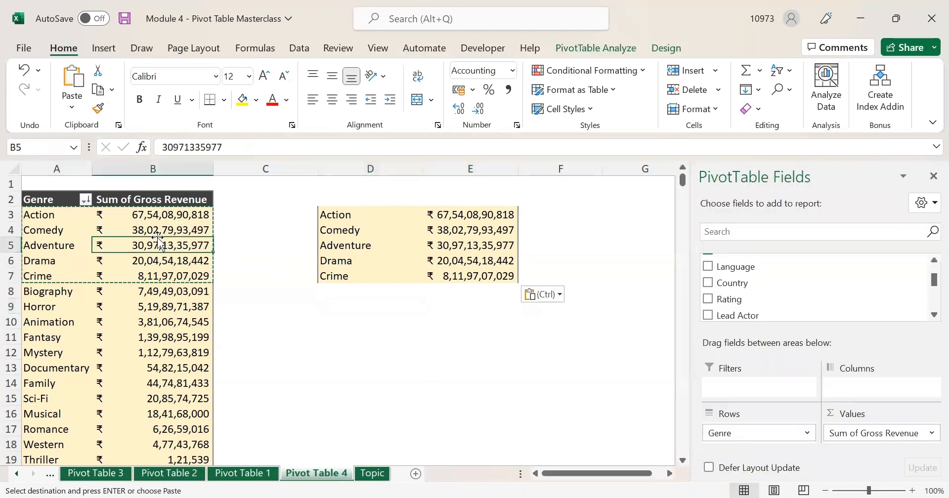
{"action": "key", "text": "ctrl+space"}
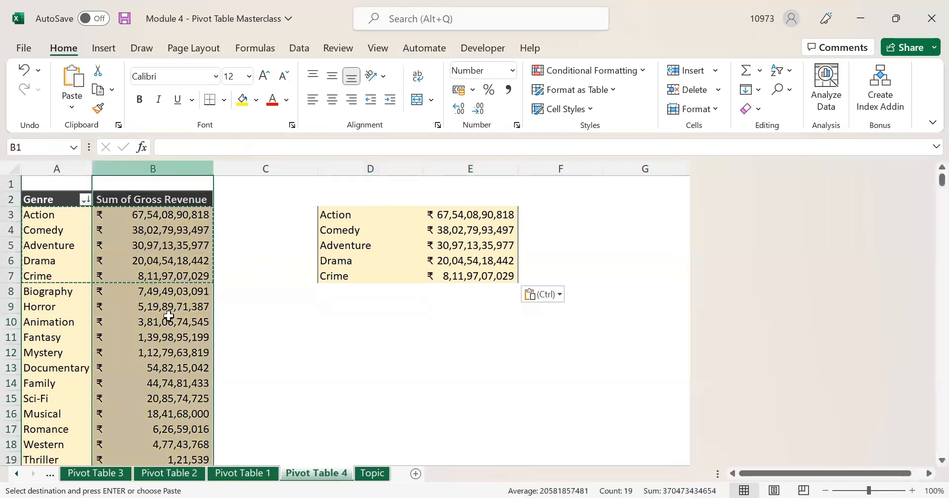
{"action": "left_click", "coordinate": [268, 322]}
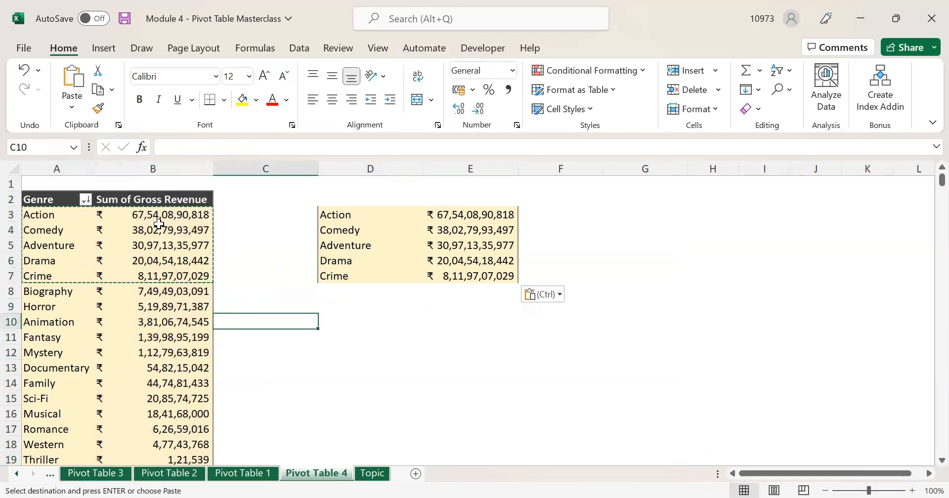
{"action": "mouse_move", "coordinate": [169, 217]}
{"action": "key", "text": "ctrl+s"}
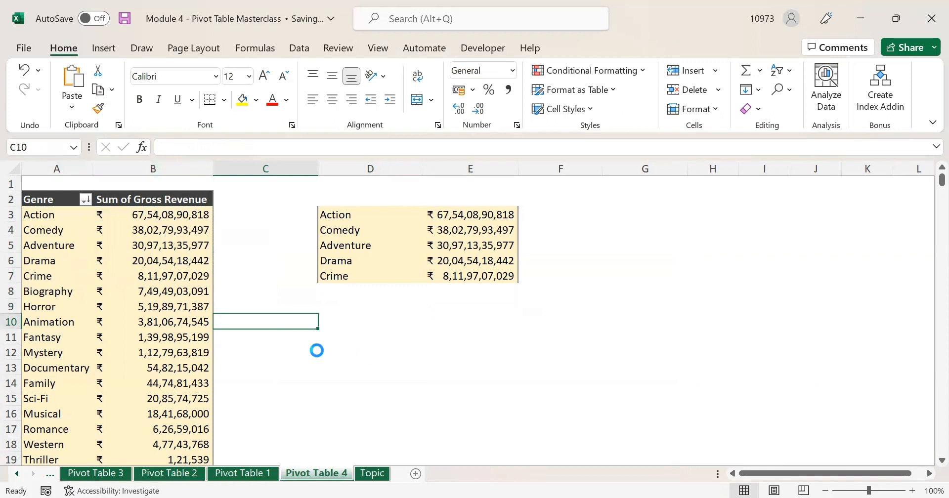
- Summarize the pivot table's gross revenue values by Average instead of Sum
{"action": "left_click", "coordinate": [145, 265]}
{"action": "left_click", "coordinate": [158, 231]}
{"action": "left_click", "coordinate": [162, 277]}
{"action": "left_click", "coordinate": [172, 323]}
{"action": "left_click", "coordinate": [165, 386]}
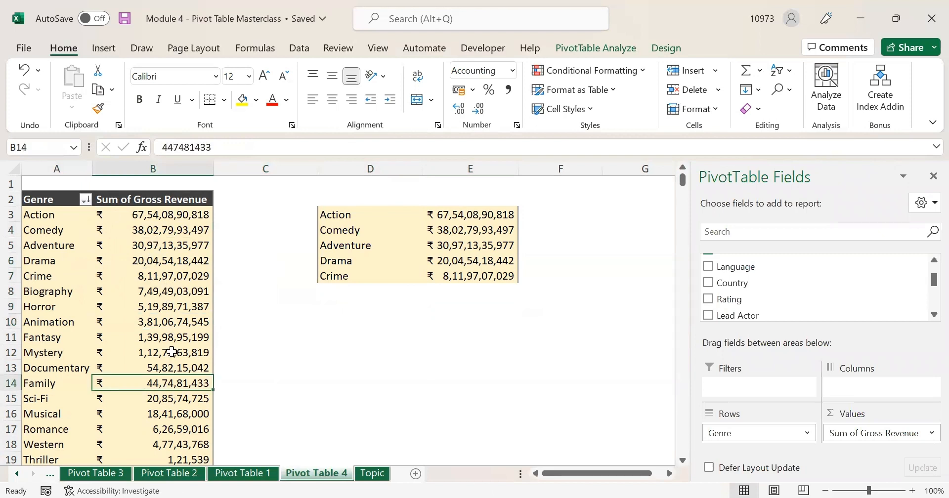
{"action": "left_click", "coordinate": [167, 253]}
{"action": "left_click", "coordinate": [170, 338]}
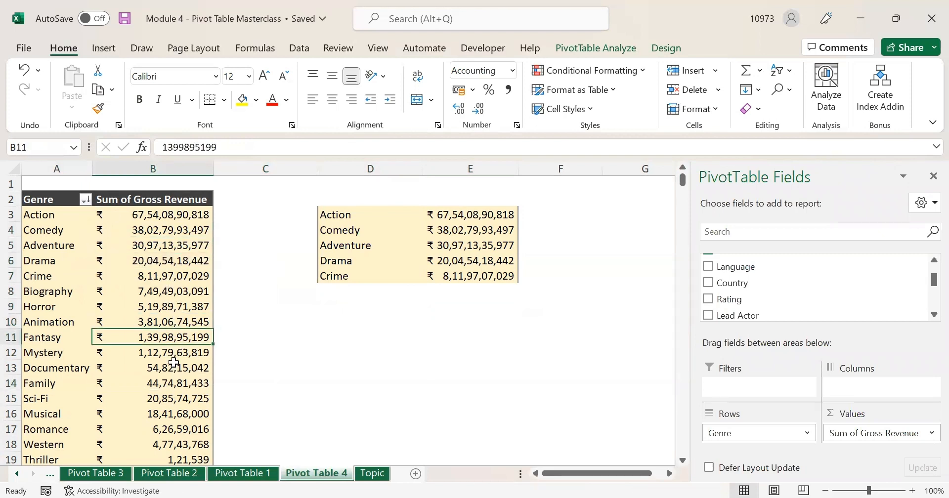
{"action": "right_click", "coordinate": [168, 366]}
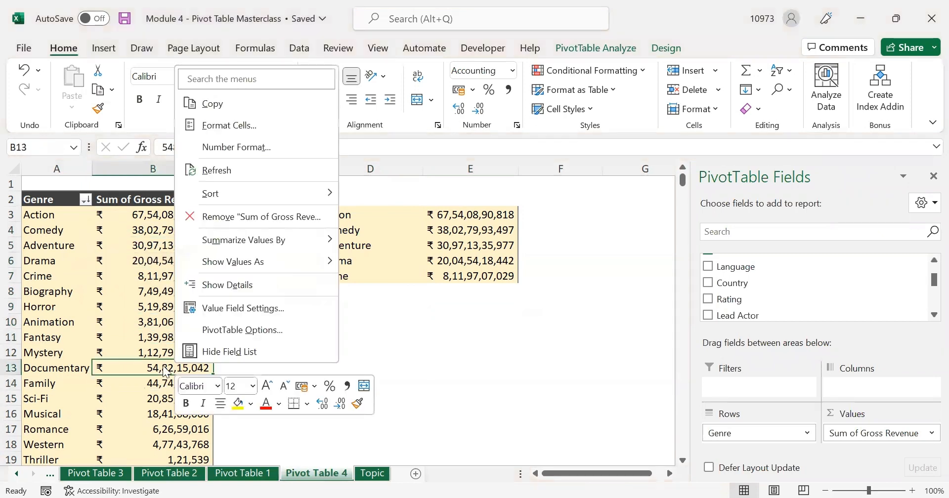
{"action": "mouse_move", "coordinate": [230, 250]}
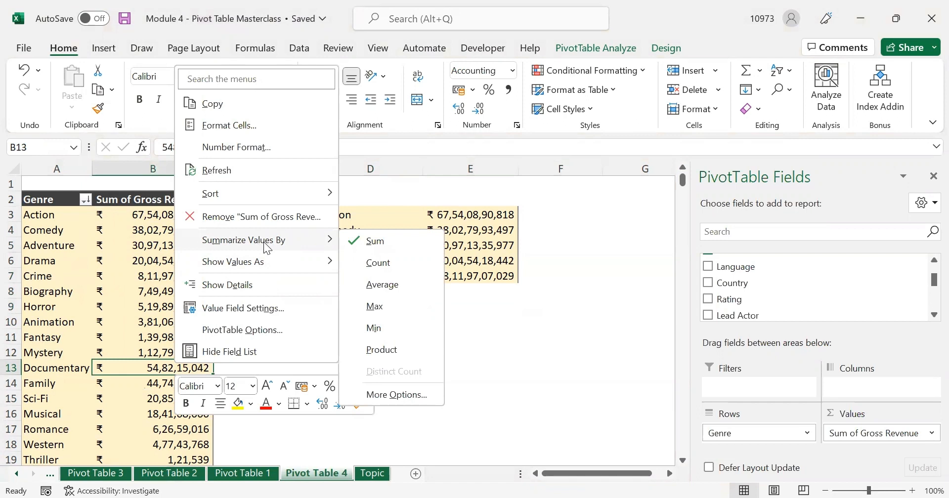
{"action": "left_click", "coordinate": [413, 283]}
{"action": "left_click", "coordinate": [210, 286]}
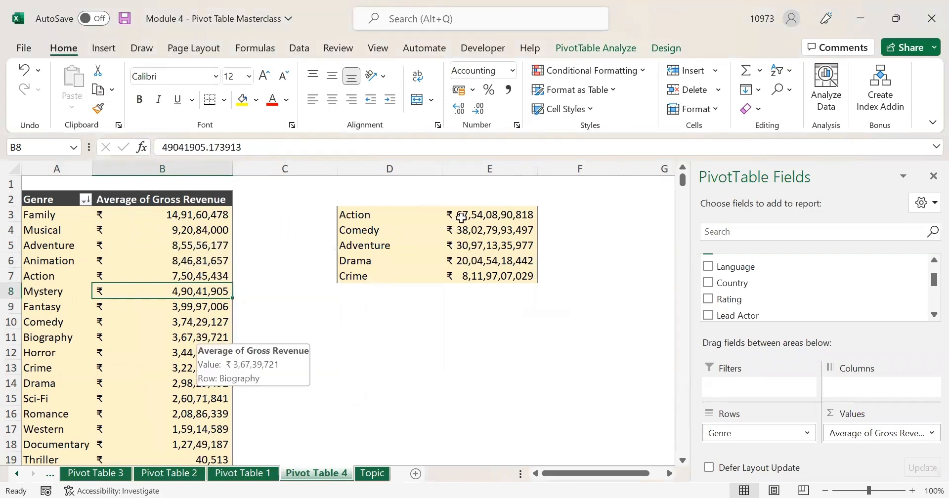
- Copy the top five genres and their average gross revenue from A3:B7 to the cells starting at D9
{"action": "mouse_move", "coordinate": [398, 212]}
{"action": "left_mouse_down"}
{"action": "mouse_move", "coordinate": [494, 263]}
{"action": "mouse_move", "coordinate": [492, 273]}
{"action": "left_mouse_up"}
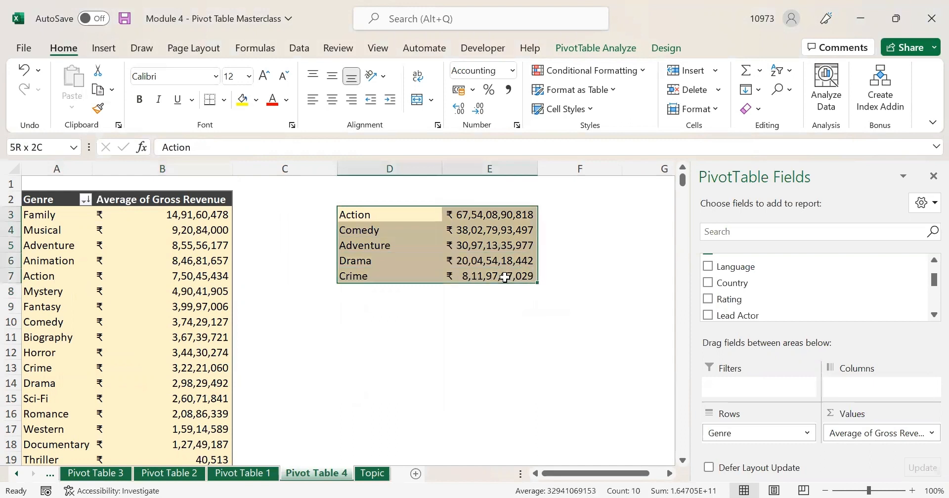
{"action": "left_click_drag", "start_coordinate": [493, 215], "coordinate": [489, 271]}
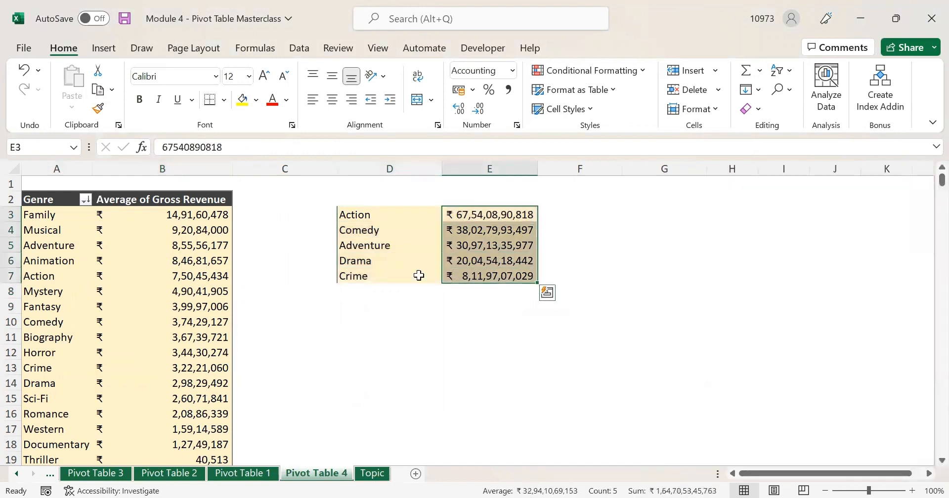
{"action": "left_click", "coordinate": [171, 246]}
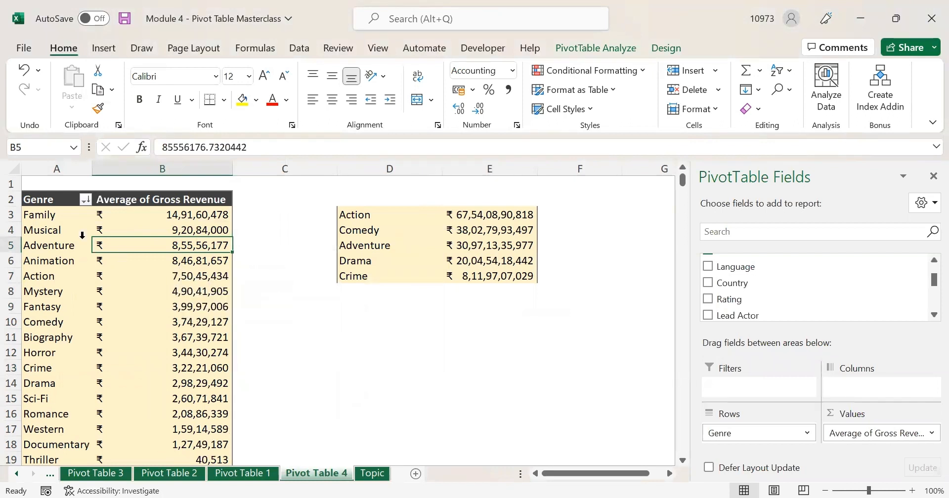
{"action": "left_click_drag", "start_coordinate": [55, 215], "coordinate": [198, 274]}
{"action": "key", "text": "ctrl+c"}
{"action": "left_click", "coordinate": [333, 308]}
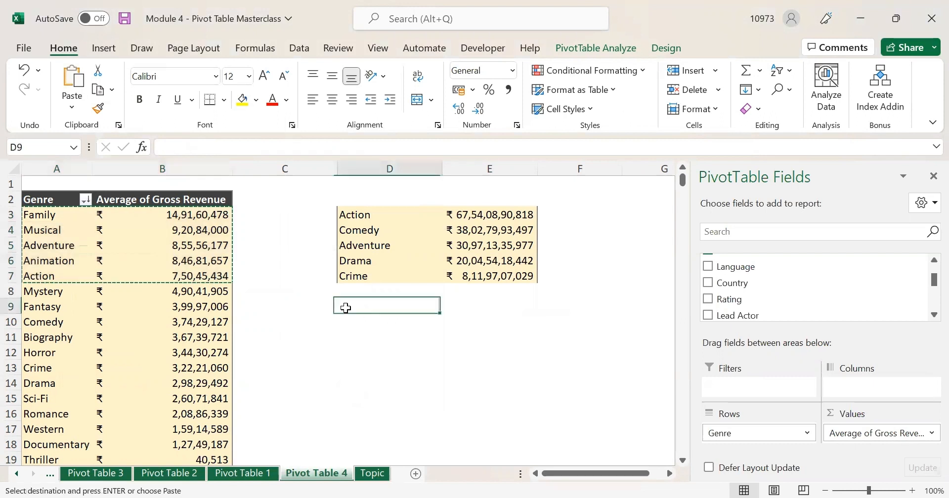
{"action": "key", "text": "ctrl+v"}
{"action": "left_click", "coordinate": [490, 411]}
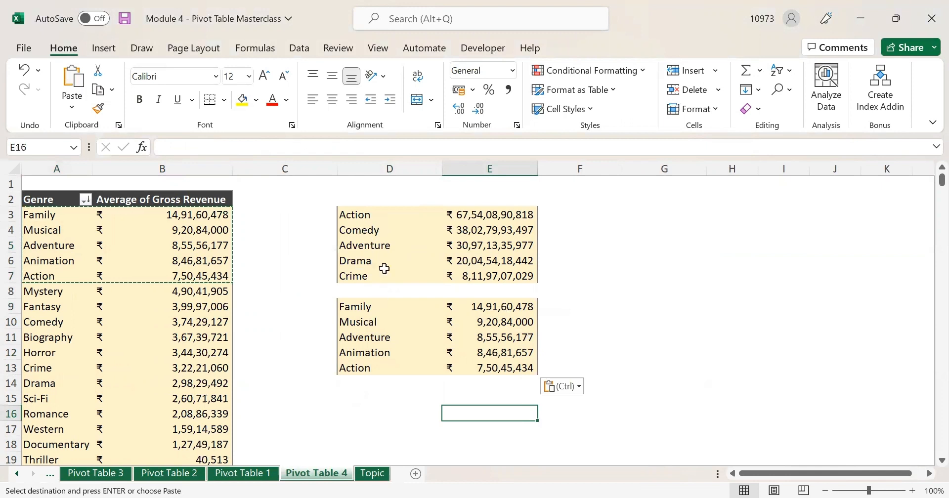
- Examine the genres and revenues of the sum-based list in D3:E7 and the average-based list in D9:E13
{"action": "left_click_drag", "start_coordinate": [377, 214], "coordinate": [380, 275]}
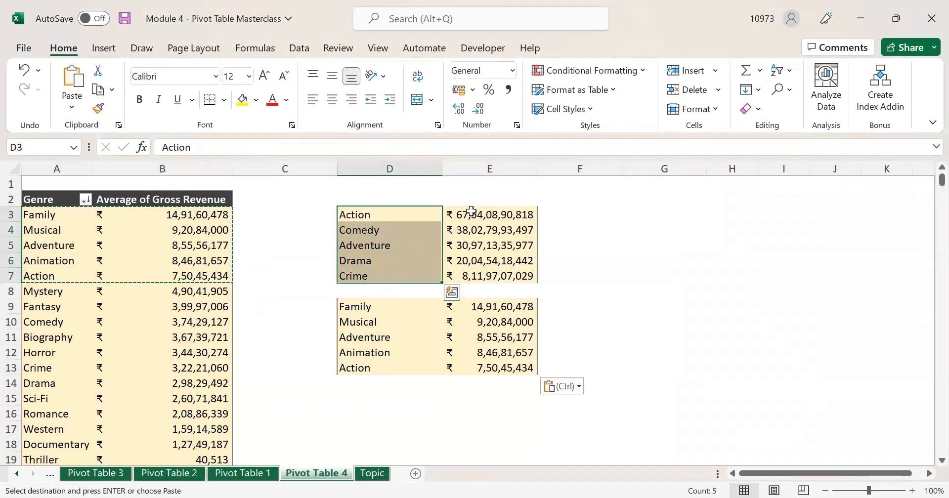
{"action": "left_click_drag", "start_coordinate": [471, 212], "coordinate": [494, 274]}
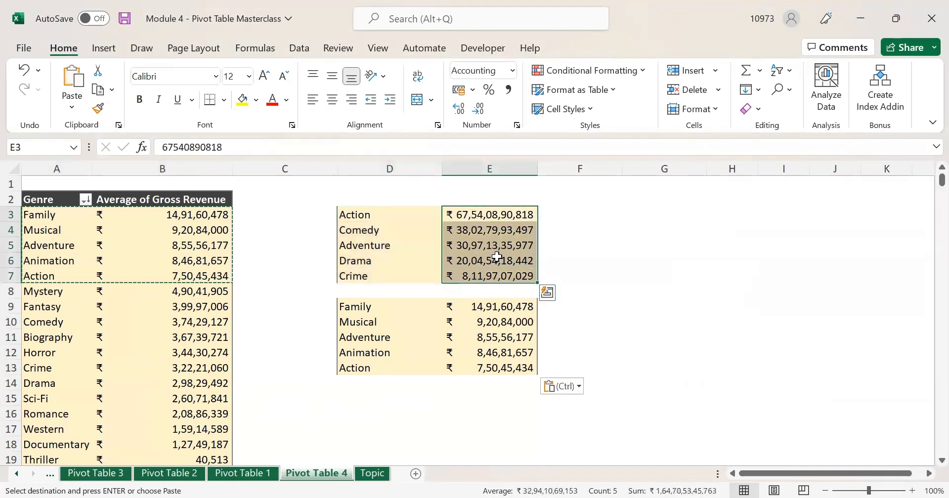
{"action": "left_click_drag", "start_coordinate": [414, 304], "coordinate": [408, 369]}
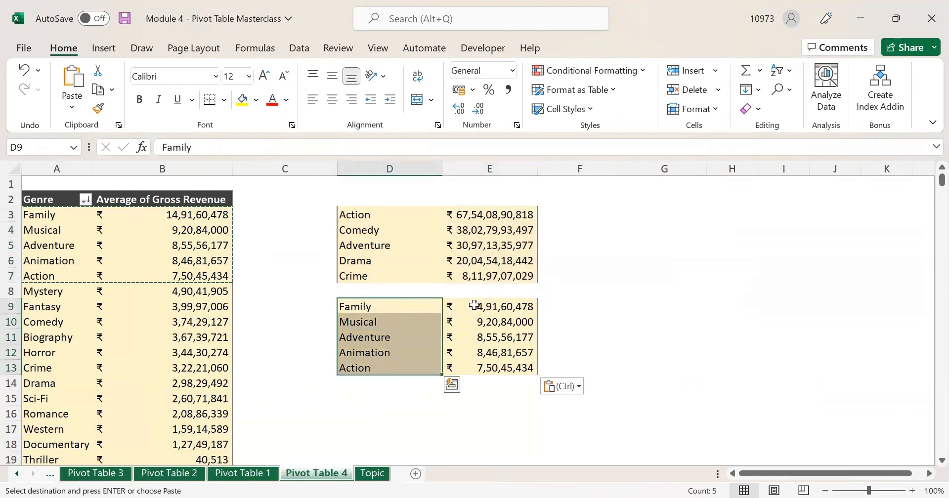
{"action": "left_click_drag", "start_coordinate": [474, 305], "coordinate": [475, 366]}
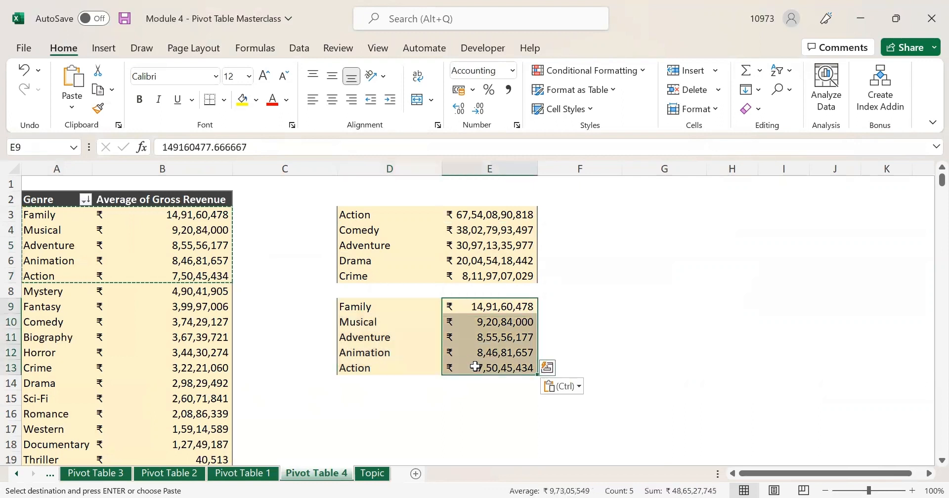
{"action": "left_click", "coordinate": [383, 387]}
{"action": "left_click", "coordinate": [384, 412]}
{"action": "left_click", "coordinate": [384, 393]}
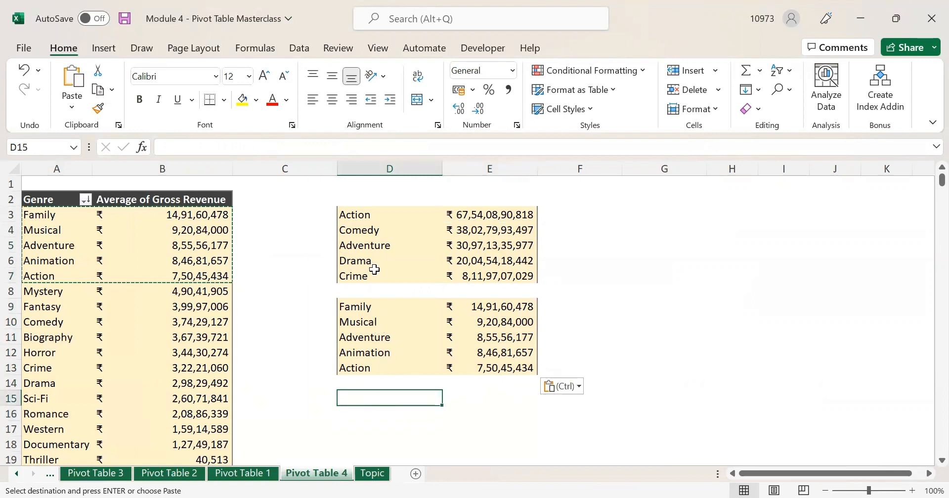
- Compare the ranks of Action, Comedy, Adventure and Drama between the sum-based and average-based top five lists
{"action": "left_click", "coordinate": [367, 217]}
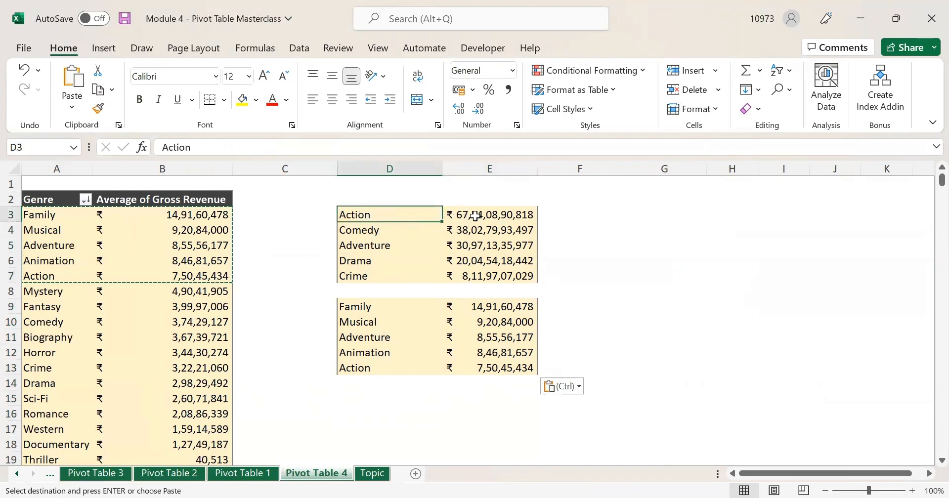
{"action": "left_click", "coordinate": [371, 368]}
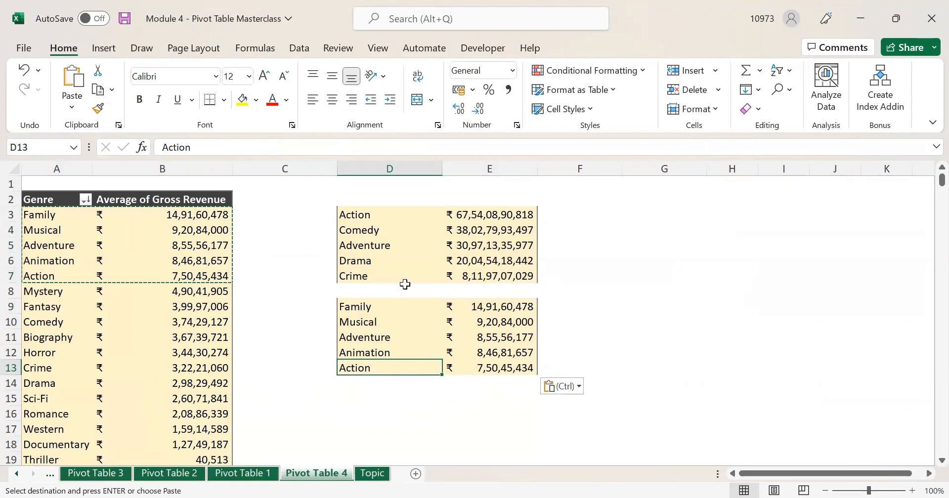
{"action": "left_click", "coordinate": [368, 231]}
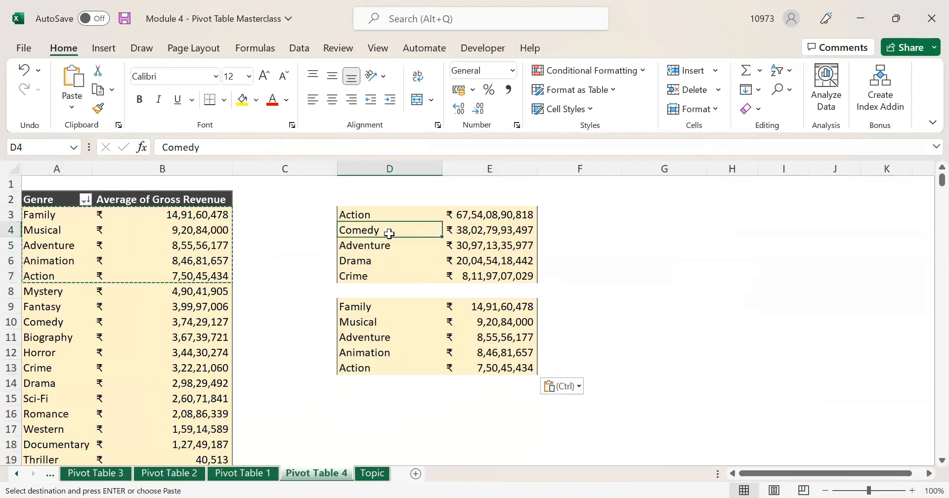
{"action": "left_click", "coordinate": [468, 229]}
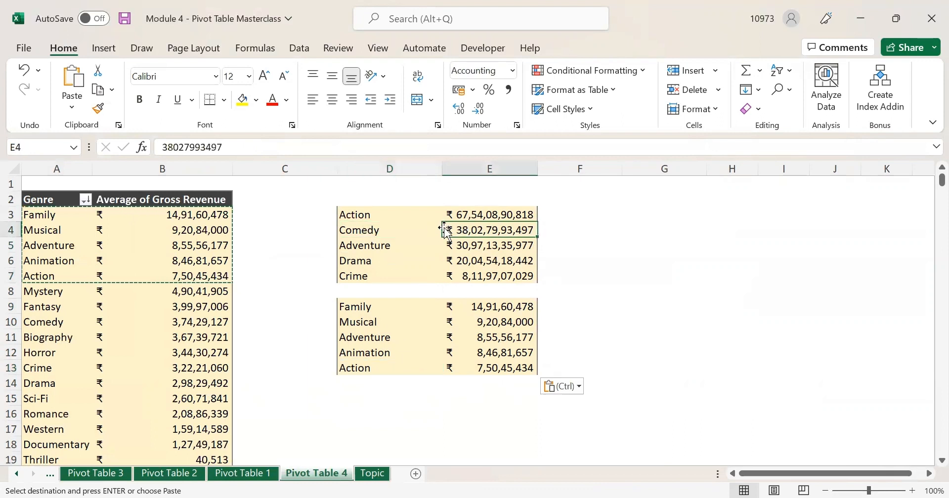
{"action": "left_click_drag", "start_coordinate": [373, 307], "coordinate": [388, 365]}
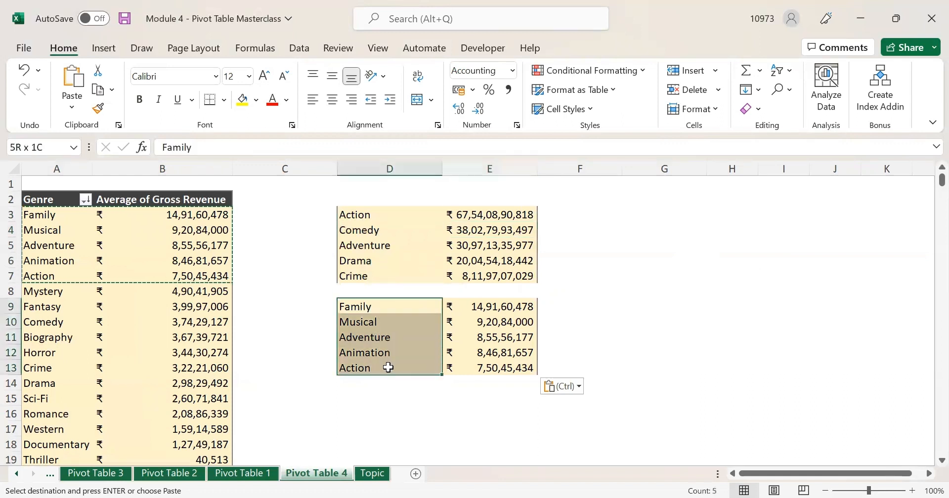
{"action": "left_click", "coordinate": [373, 248]}
{"action": "left_click", "coordinate": [390, 334]}
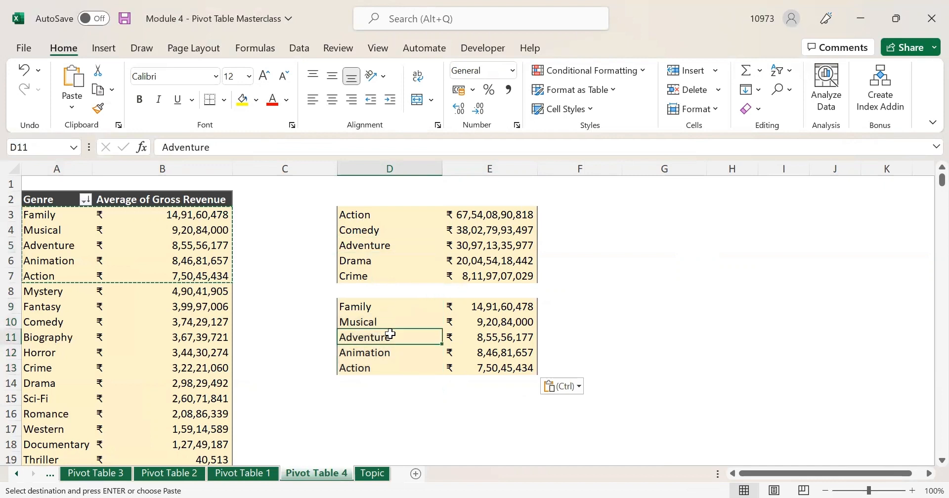
{"action": "left_click", "coordinate": [370, 263]}
{"action": "left_click", "coordinate": [385, 367]}
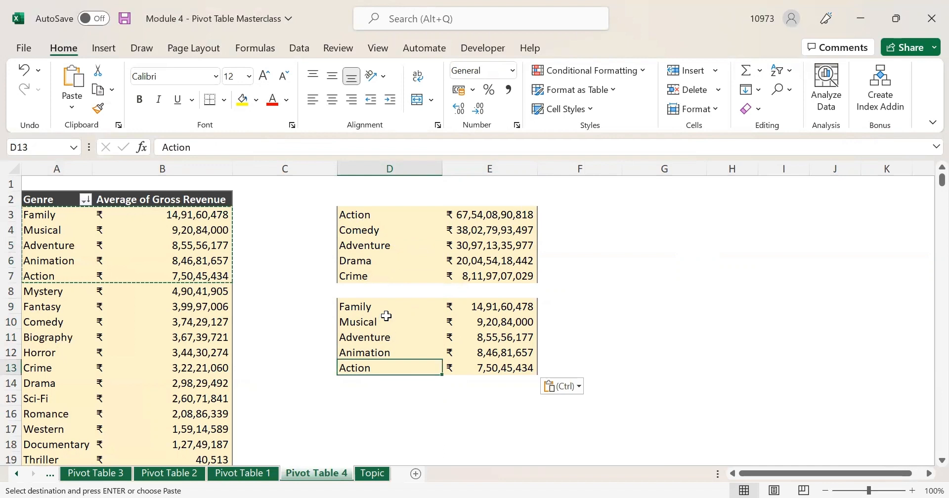
- Delete columns D and E, which hold the two copied top five genre lists
{"action": "left_click", "coordinate": [366, 275]}
{"action": "left_click", "coordinate": [390, 374]}
{"action": "left_click", "coordinate": [414, 402]}
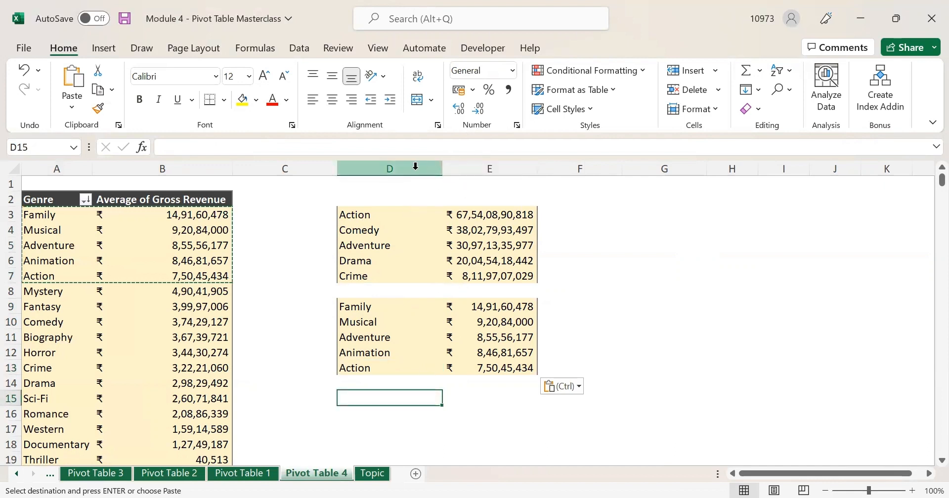
{"action": "left_click_drag", "start_coordinate": [416, 169], "coordinate": [491, 170]}
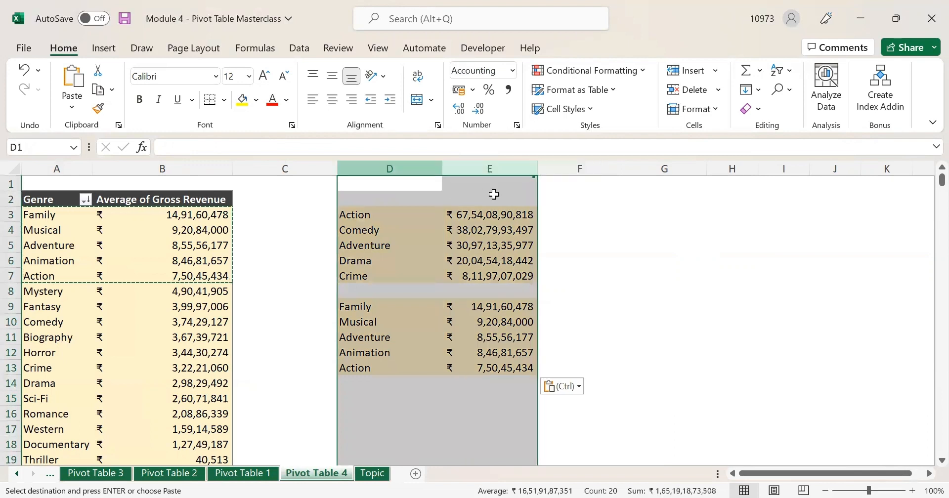
{"action": "right_click", "coordinate": [408, 182]}
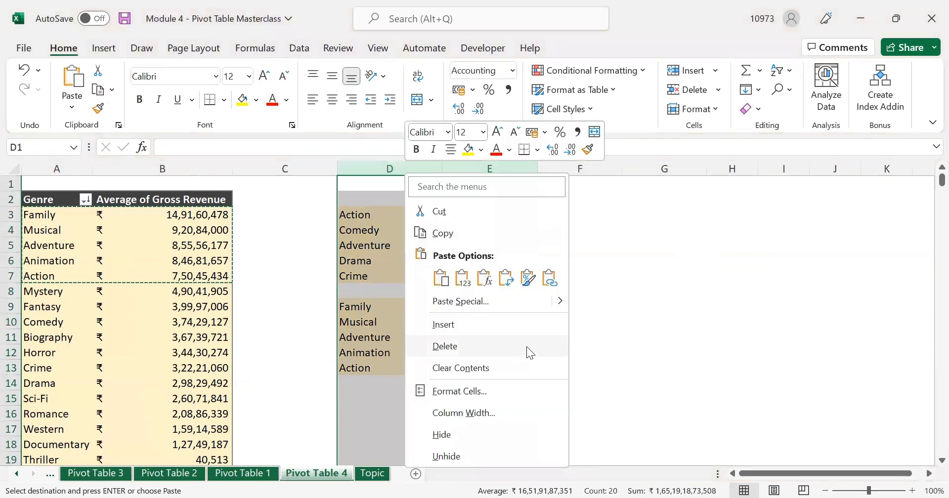
{"action": "left_click", "coordinate": [526, 345]}
{"action": "left_click", "coordinate": [323, 376]}
- Add the Gross Revenue field to the pivot table's values two more times
{"action": "left_click", "coordinate": [205, 276]}
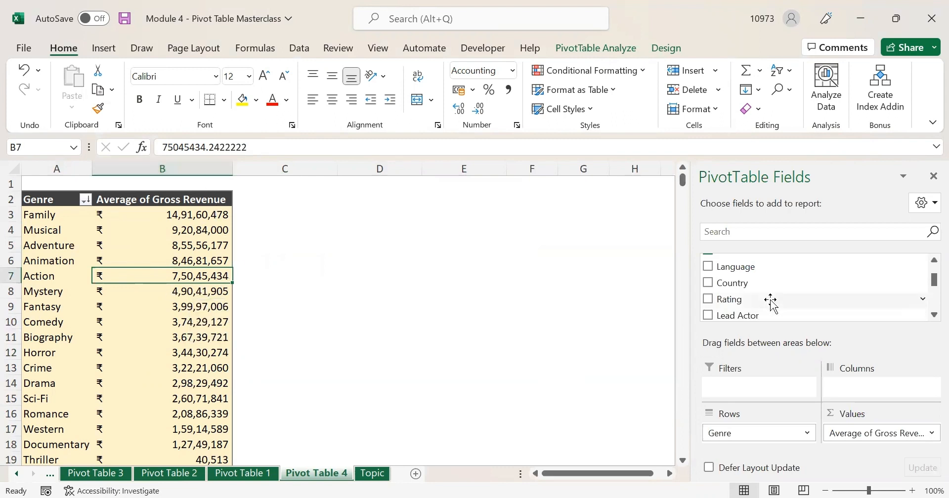
{"action": "scroll", "coordinate": [786, 294], "scroll_direction": "up", "scroll_amount": 1}
{"action": "scroll", "coordinate": [791, 294], "scroll_direction": "up", "scroll_amount": 1}
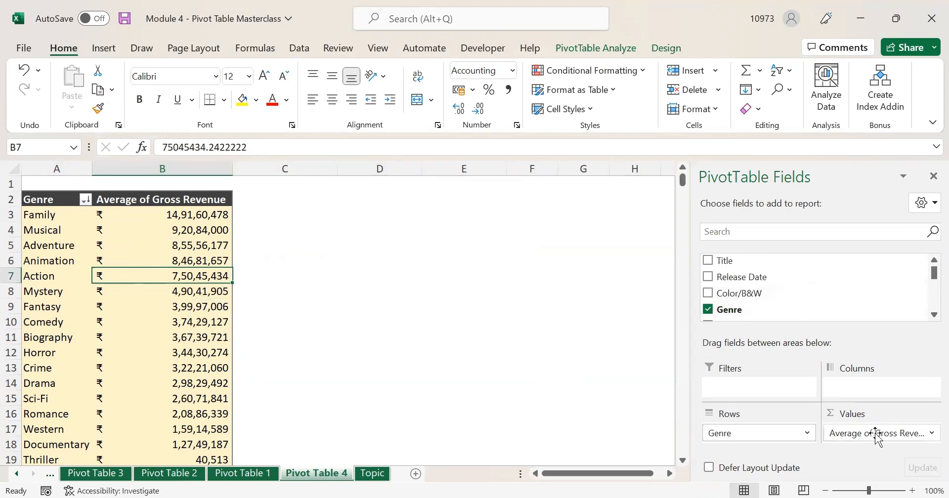
{"action": "scroll", "coordinate": [812, 305], "scroll_direction": "down", "scroll_amount": 8}
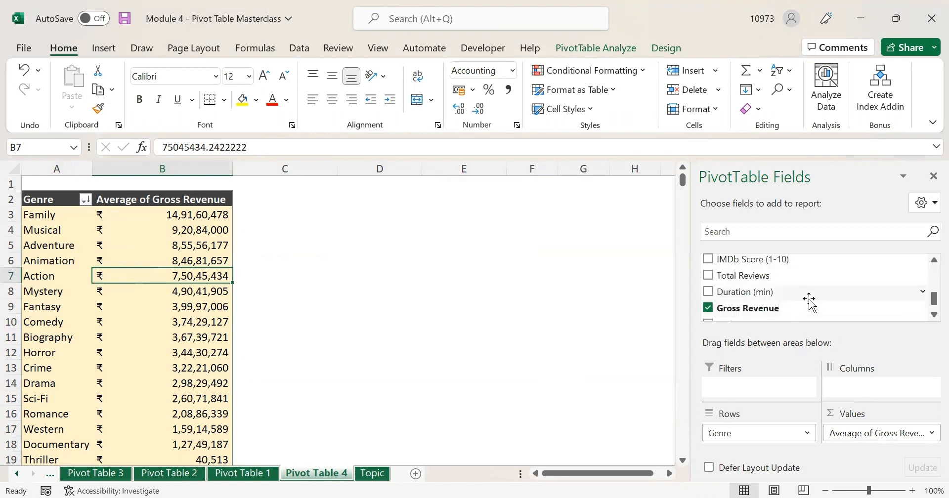
{"action": "left_click_drag", "start_coordinate": [782, 277], "coordinate": [870, 421]}
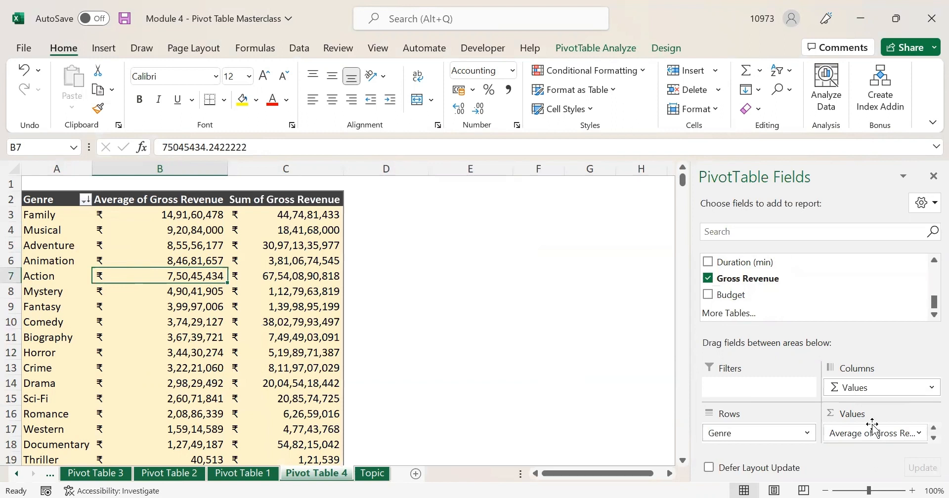
{"action": "left_click_drag", "start_coordinate": [792, 279], "coordinate": [891, 453]}
{"action": "scroll", "coordinate": [882, 432], "scroll_direction": "down", "scroll_amount": 1}
{"action": "left_click_drag", "start_coordinate": [780, 283], "coordinate": [870, 435]}
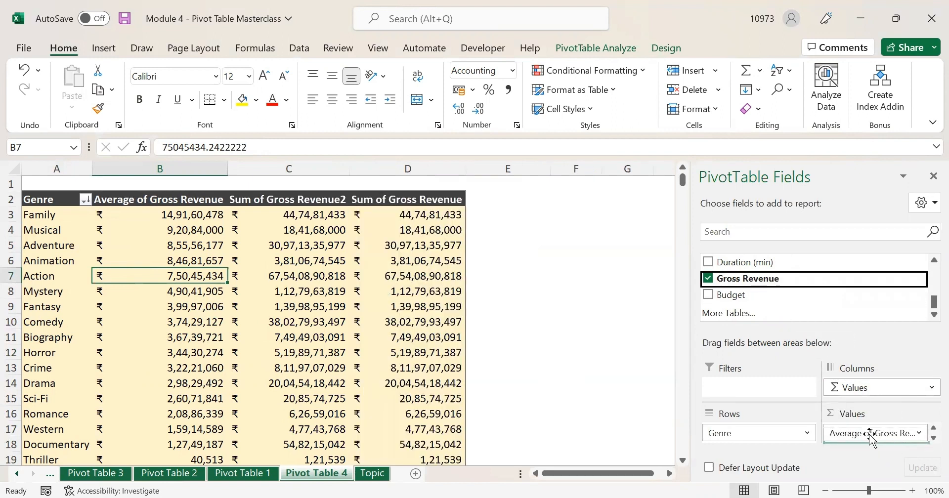
- Summarize the gross revenue values in pivot table column B by Sum instead of Average
{"action": "left_click", "coordinate": [151, 233]}
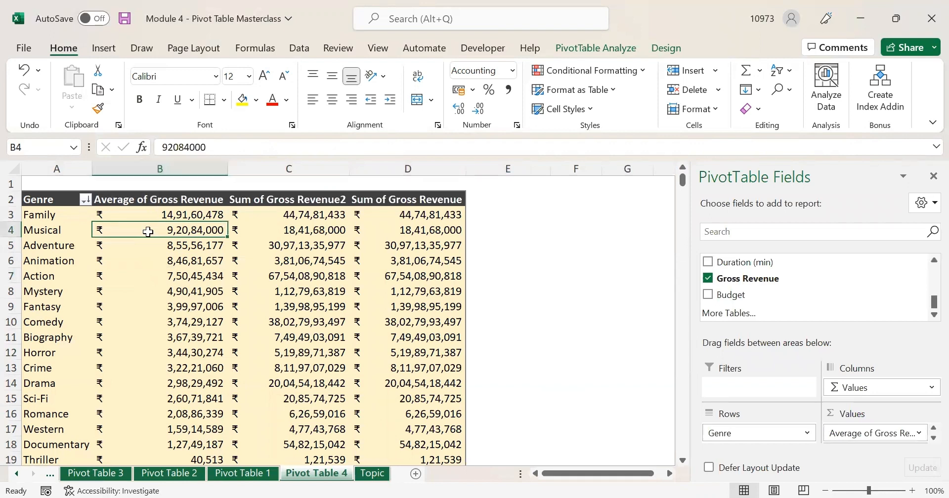
{"action": "left_click", "coordinate": [143, 254]}
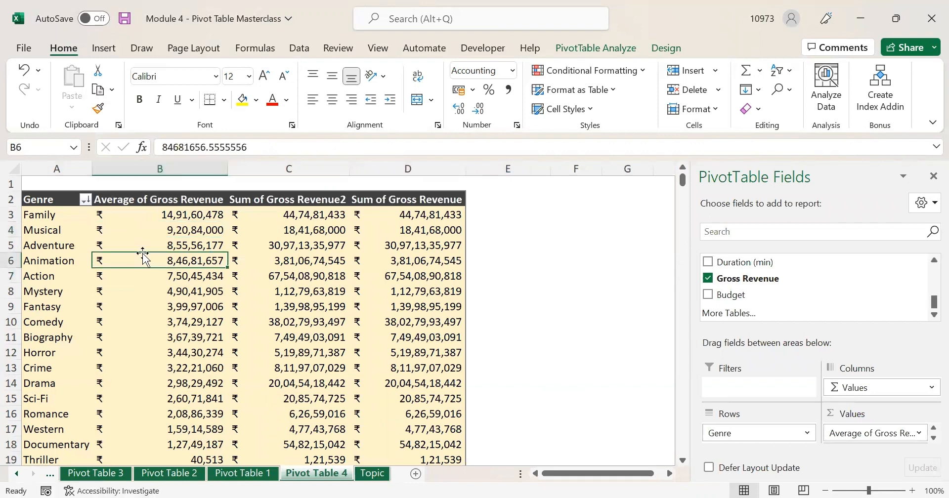
{"action": "right_click", "coordinate": [179, 260]}
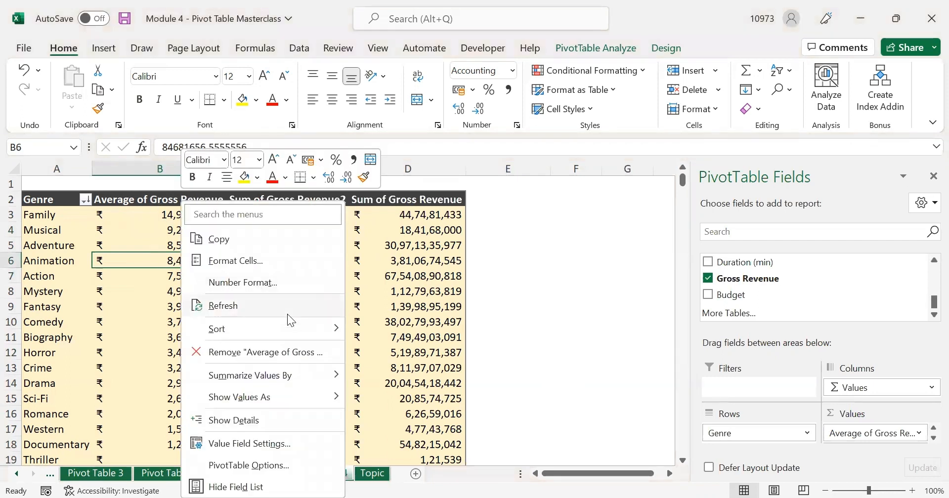
{"action": "mouse_move", "coordinate": [280, 381]}
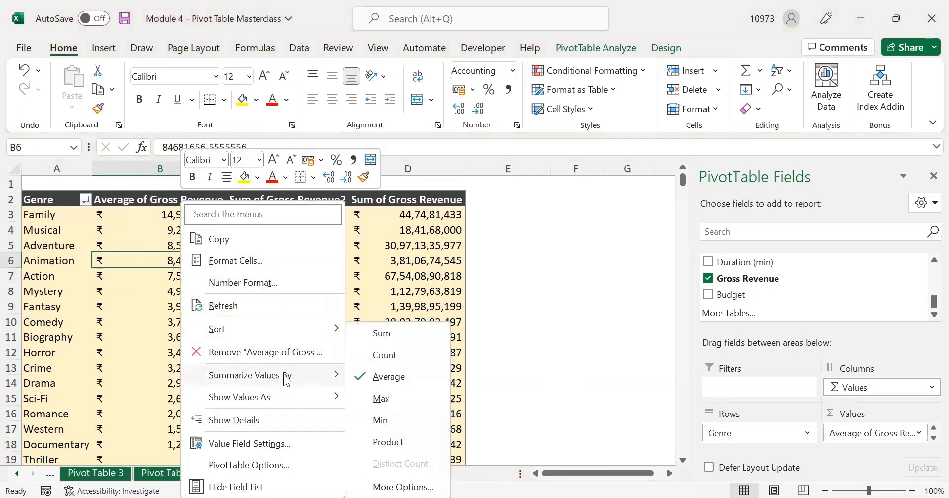
{"action": "left_click", "coordinate": [385, 333]}
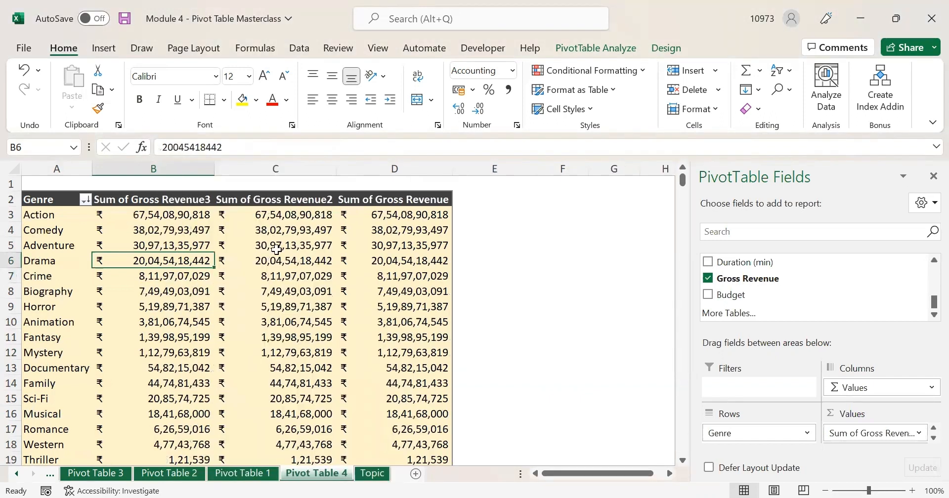
- Summarize the gross revenue values in pivot table column C by Count
{"action": "left_click", "coordinate": [277, 247]}
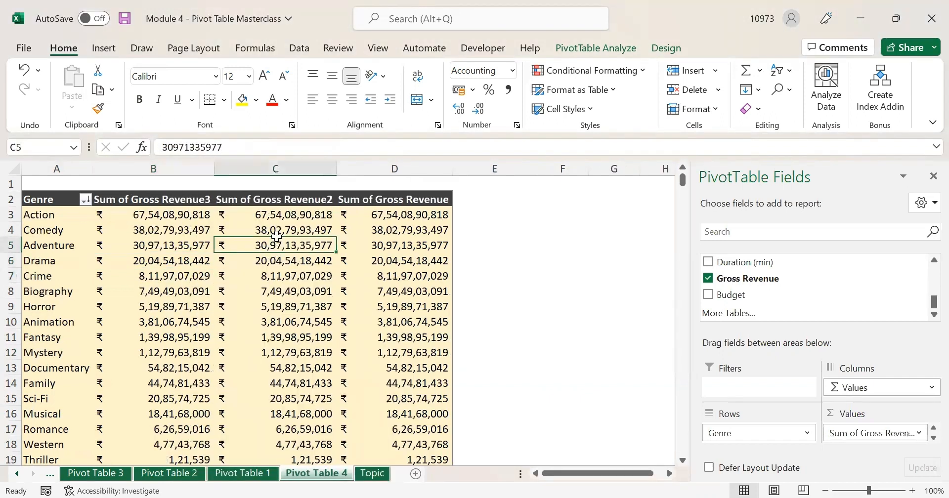
{"action": "left_click", "coordinate": [273, 177]}
{"action": "left_click", "coordinate": [275, 230]}
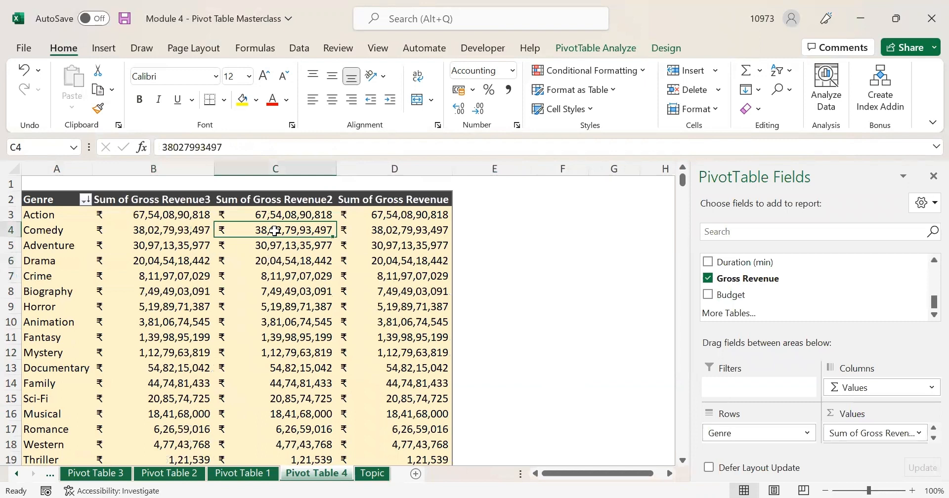
{"action": "right_click", "coordinate": [274, 230]}
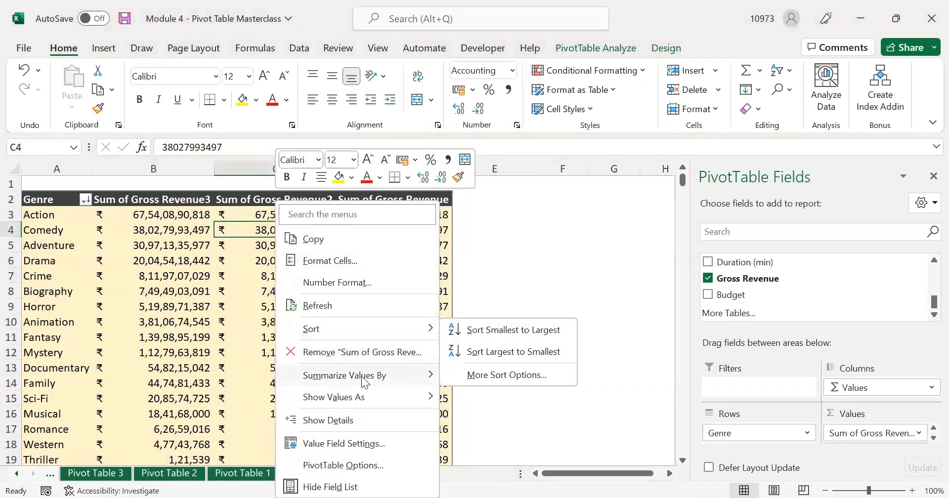
{"action": "mouse_move", "coordinate": [363, 380]}
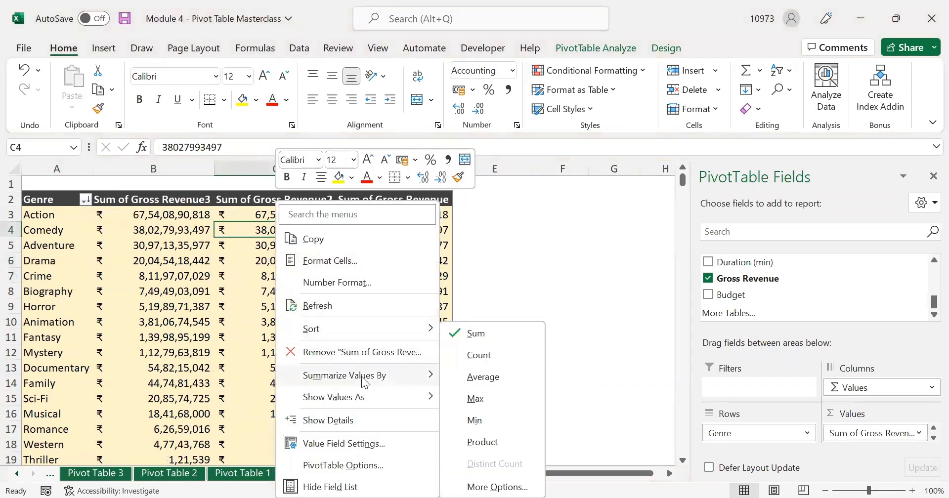
{"action": "left_click", "coordinate": [491, 355]}
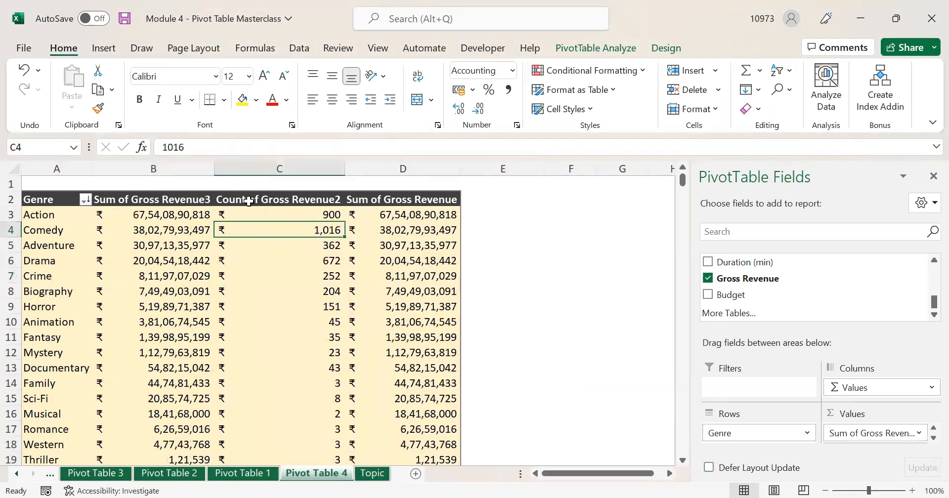
- Examine the Count of Gross Revenue2 column for the Action, Comedy and Adventure genres alongside their summed revenue
{"action": "left_click", "coordinate": [248, 201]}
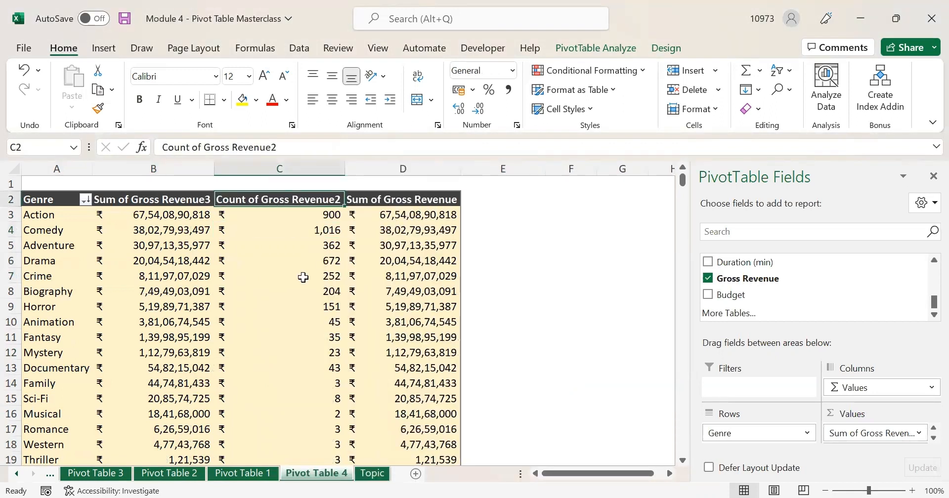
{"action": "left_click", "coordinate": [286, 241]}
{"action": "mouse_move", "coordinate": [241, 208]}
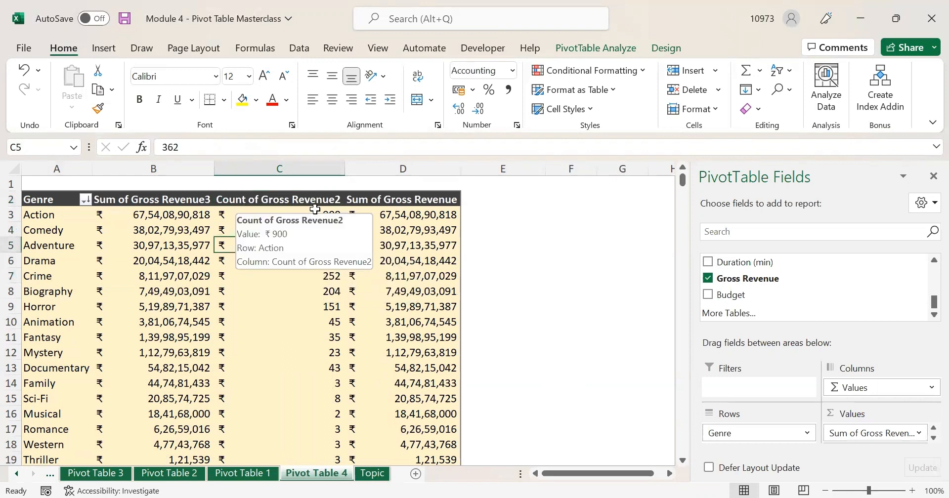
{"action": "left_click", "coordinate": [319, 212]}
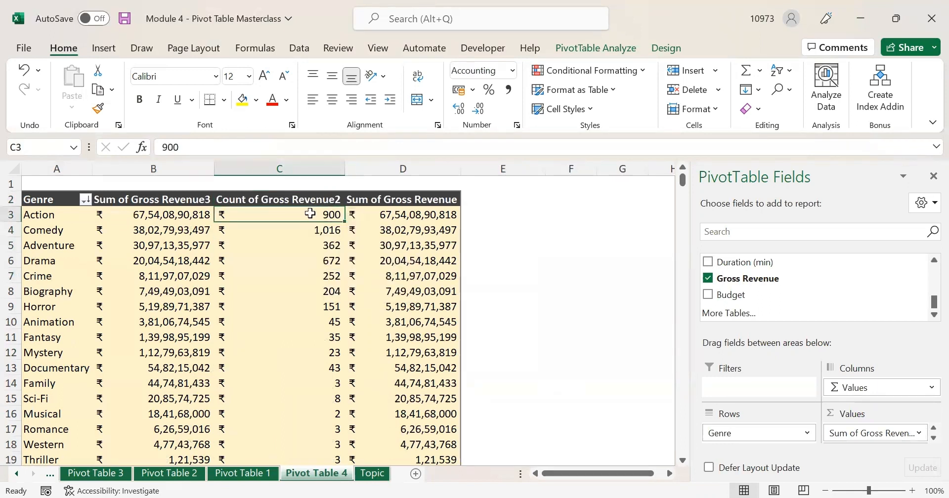
{"action": "left_click", "coordinate": [51, 216]}
{"action": "left_click", "coordinate": [332, 214]}
{"action": "left_click", "coordinate": [48, 230]}
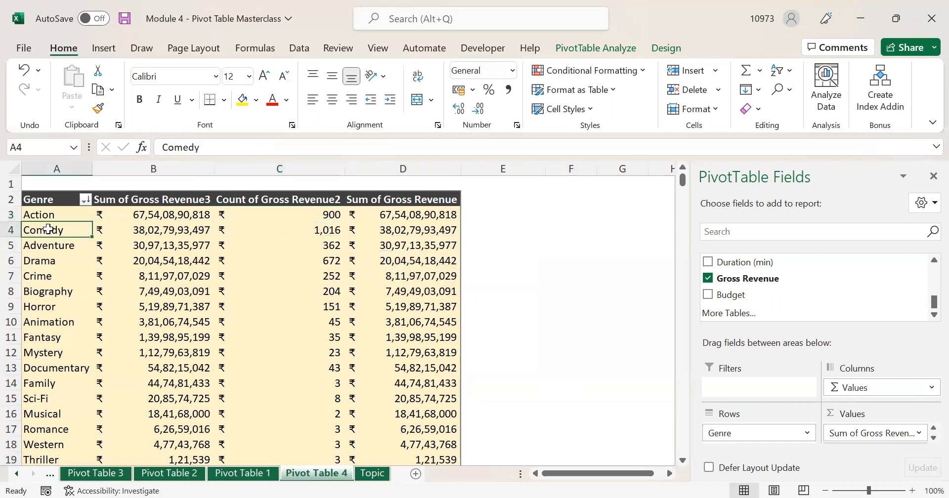
{"action": "left_click", "coordinate": [321, 230]}
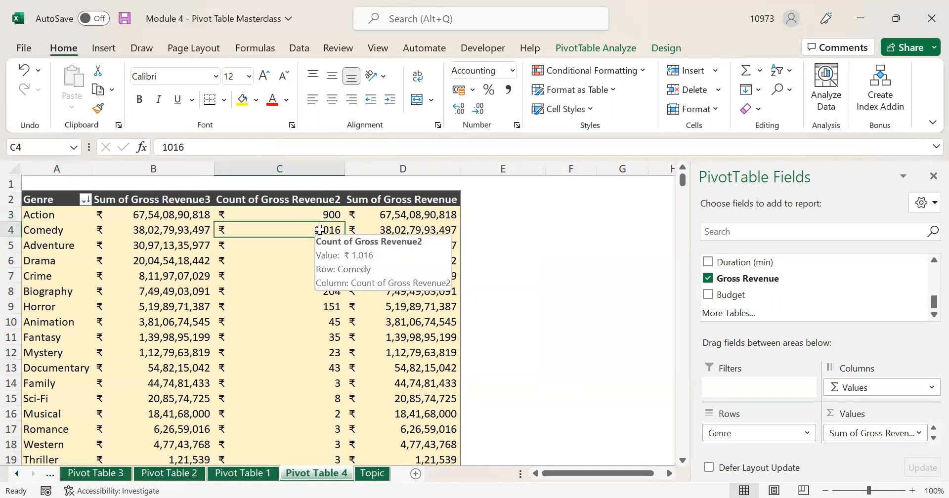
{"action": "left_click", "coordinate": [26, 246]}
{"action": "left_click", "coordinate": [289, 251]}
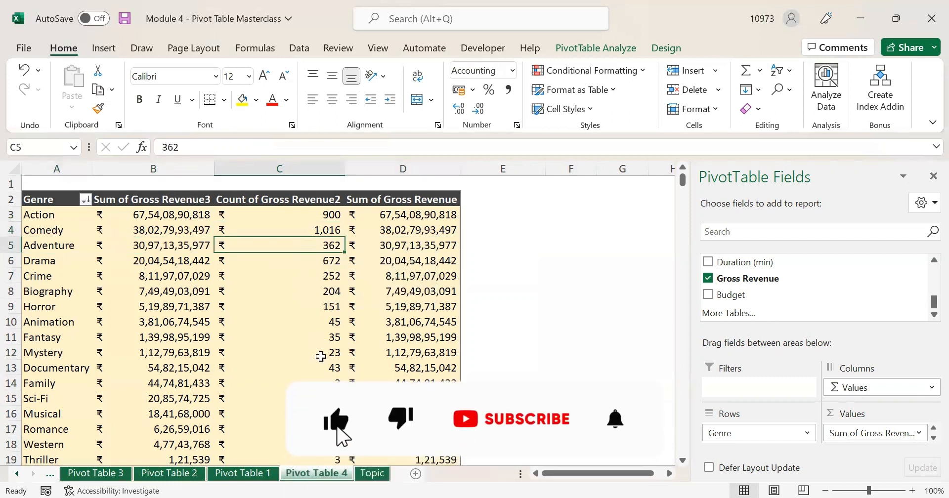
{"action": "left_click", "coordinate": [304, 323]}
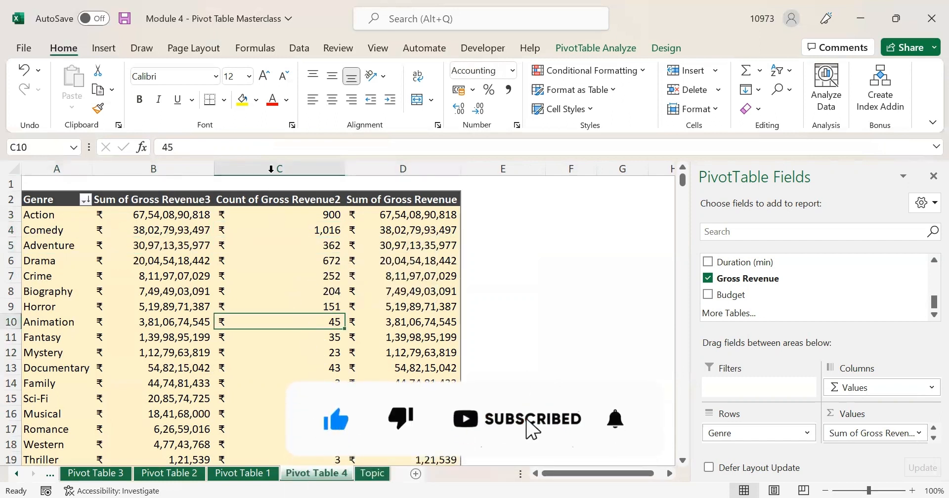
{"action": "mouse_move", "coordinate": [290, 278]}
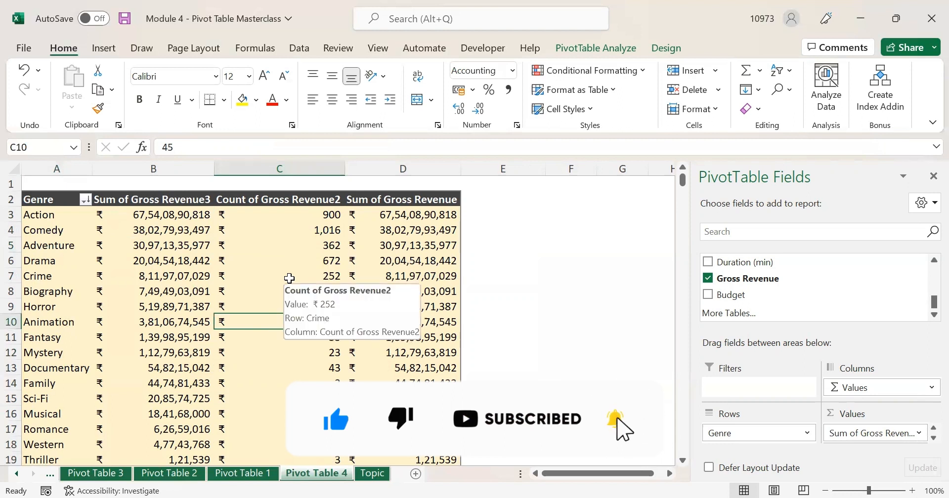
{"action": "left_click", "coordinate": [144, 243]}
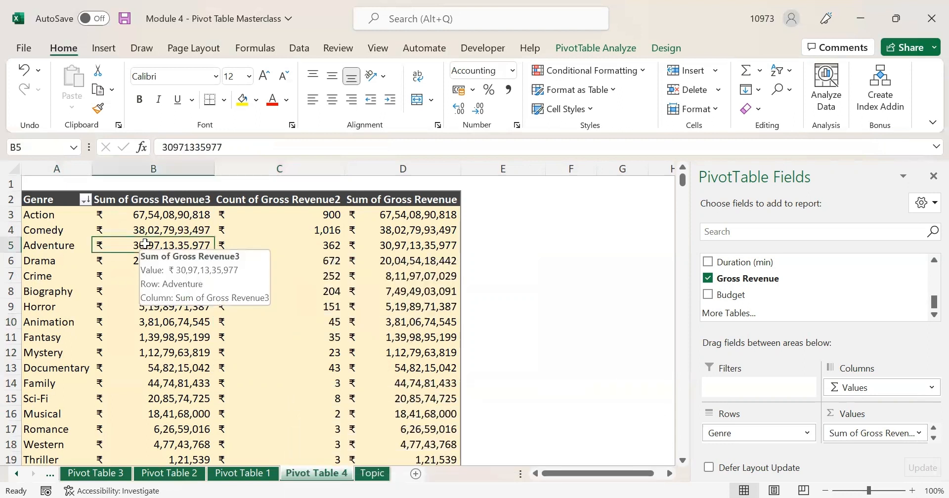
{"action": "left_click", "coordinate": [291, 234]}
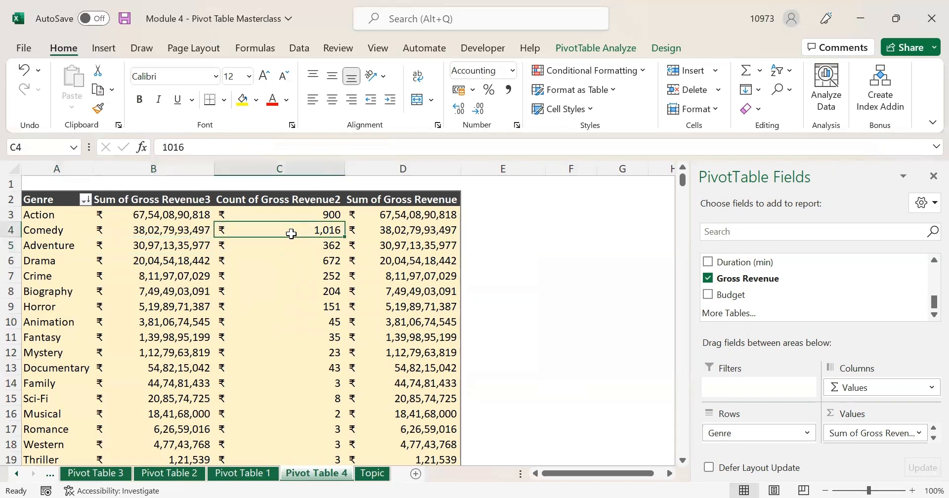
- Summarize the gross revenue values in pivot table column D by Average
{"action": "left_click", "coordinate": [392, 234]}
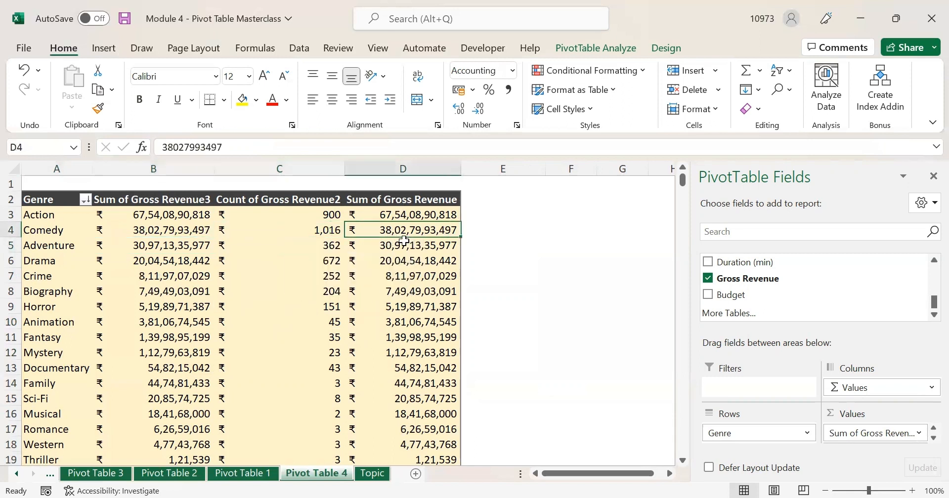
{"action": "left_click", "coordinate": [398, 167]}
{"action": "left_click", "coordinate": [382, 272]}
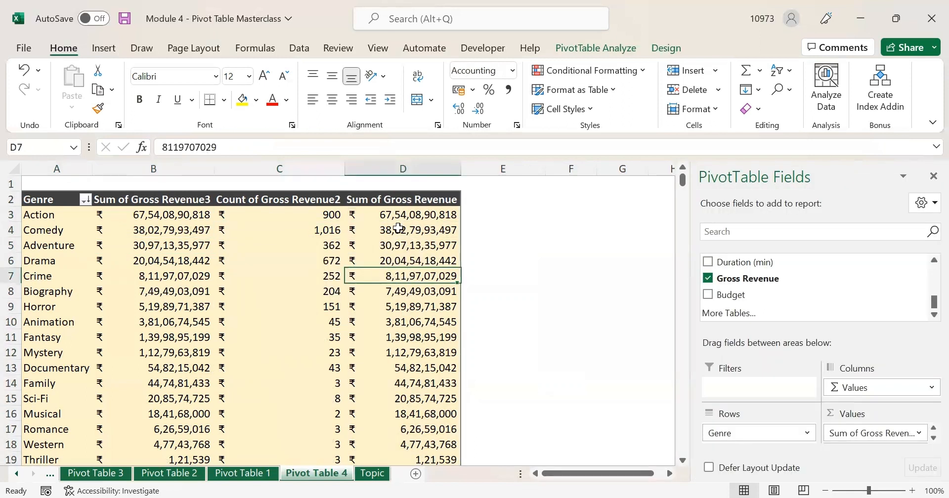
{"action": "right_click", "coordinate": [399, 275]}
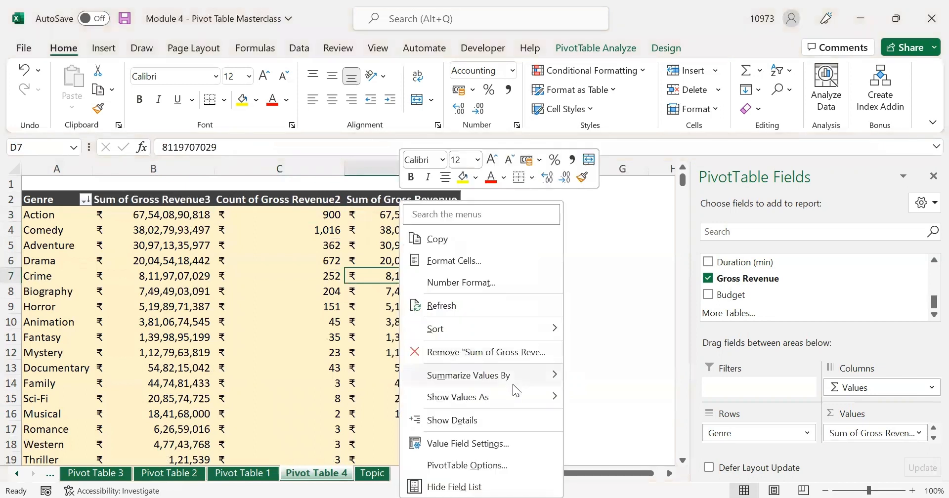
{"action": "mouse_move", "coordinate": [517, 381]}
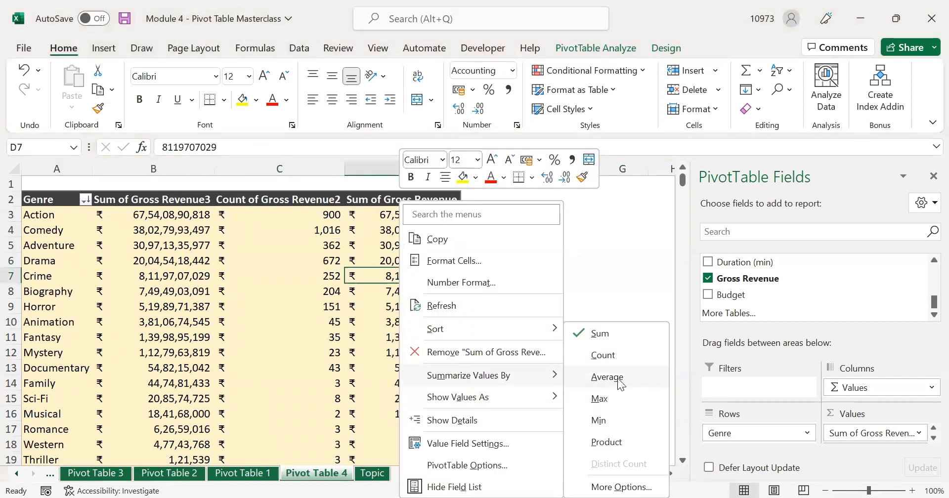
{"action": "left_click", "coordinate": [606, 377]}
{"action": "key", "text": "Down"}
{"action": "left_click", "coordinate": [403, 216]}
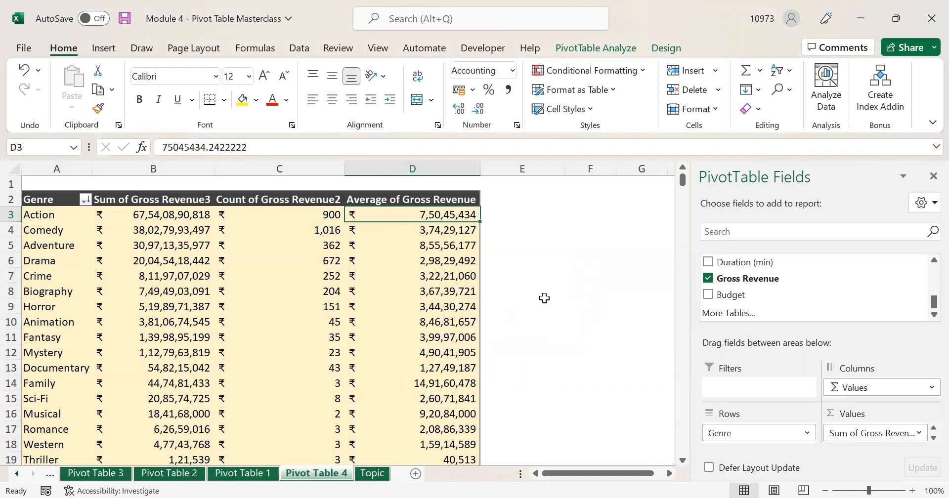
- Examine the average gross revenue of the genres by selecting D3:D15
{"action": "left_click", "coordinate": [566, 260]}
{"action": "left_click", "coordinate": [556, 228]}
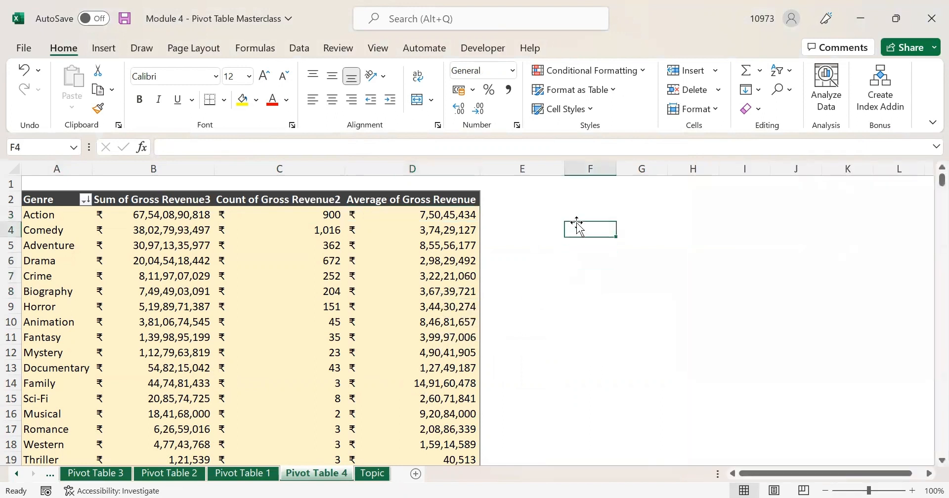
{"action": "left_click_drag", "start_coordinate": [445, 215], "coordinate": [452, 399]}
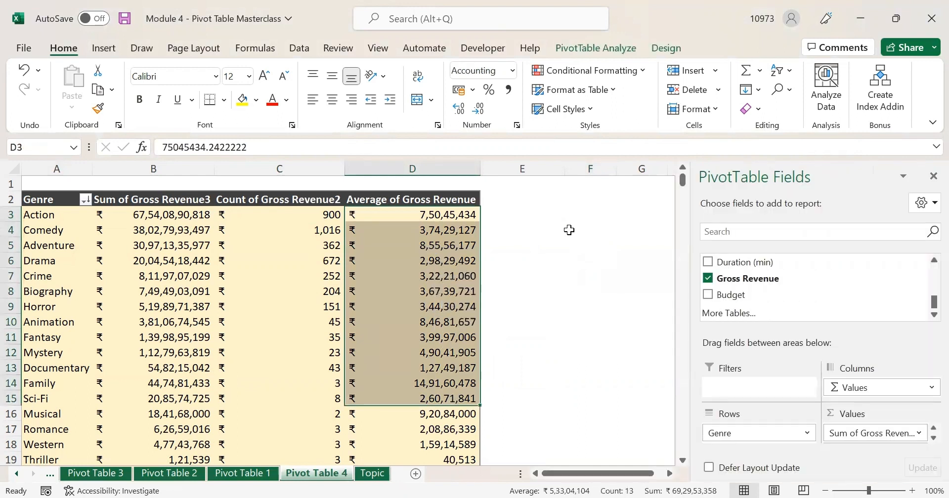
- Examine the average gross revenue of the genres in D3:D16 and the Action genre's sum and count
{"action": "left_click", "coordinate": [568, 230]}
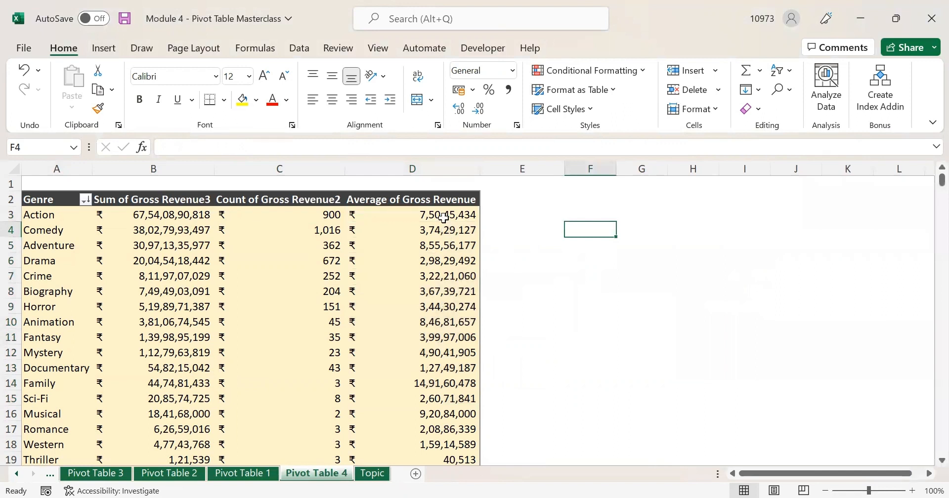
{"action": "left_click_drag", "start_coordinate": [444, 217], "coordinate": [445, 414]}
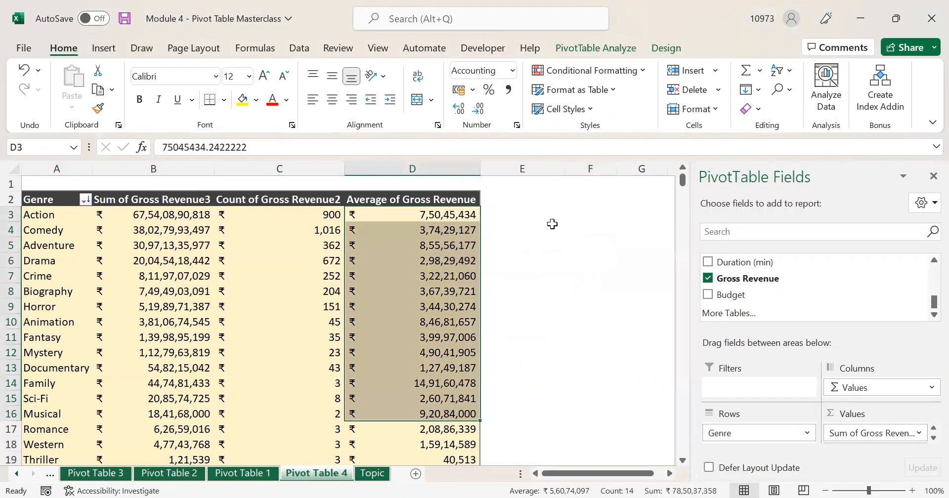
{"action": "left_click", "coordinate": [591, 214]}
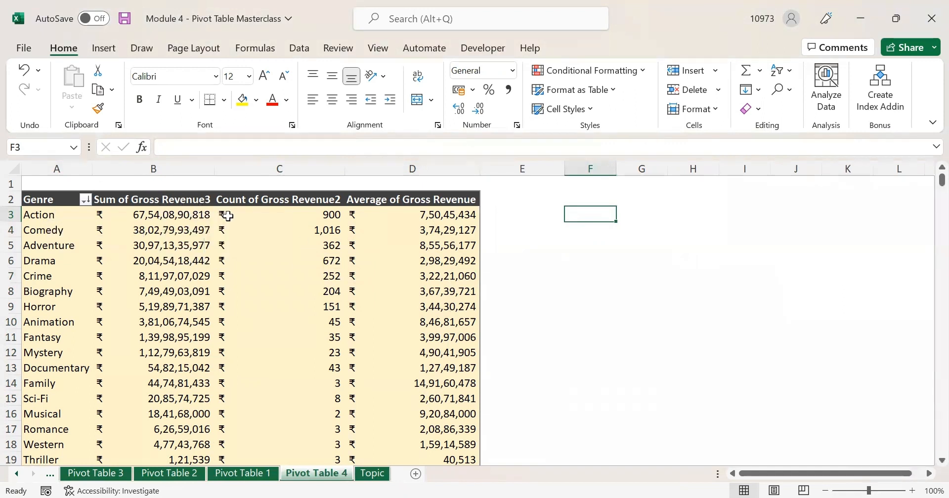
{"action": "left_click", "coordinate": [182, 212]}
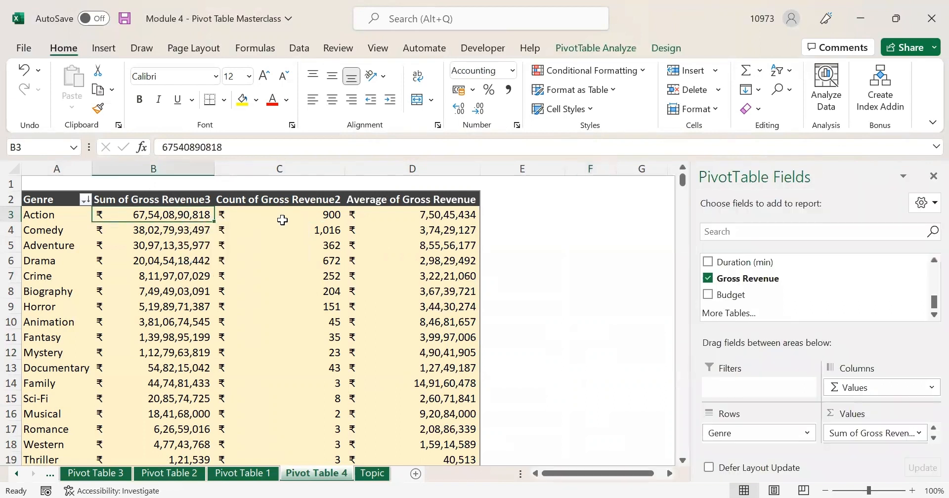
{"action": "left_click", "coordinate": [282, 219]}
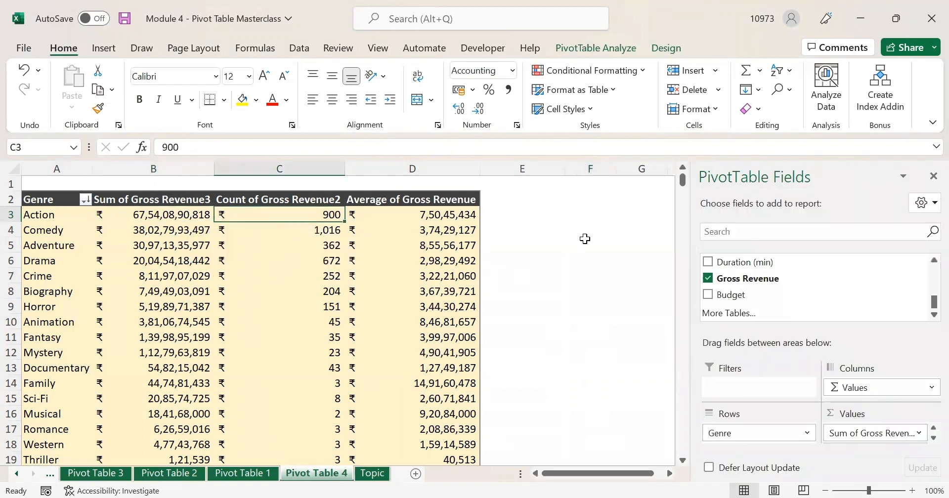
- Enter a GETPIVOTDATA formula in F3 dividing the Action genre's Sum of Gross Revenue3 in B3 by its Count of Gross Revenue2 in C3
{"action": "left_click", "coordinate": [585, 213]}
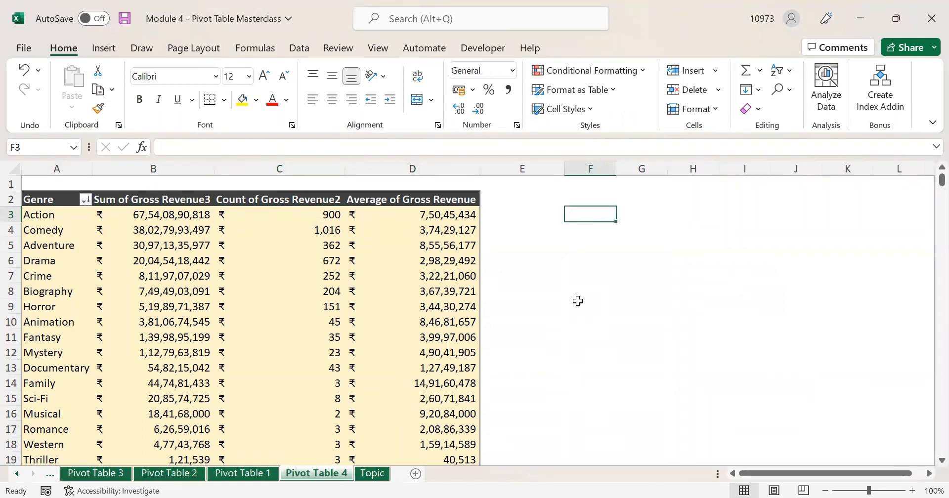
{"action": "type", "text": "="}
{"action": "left_click", "coordinate": [136, 210]}
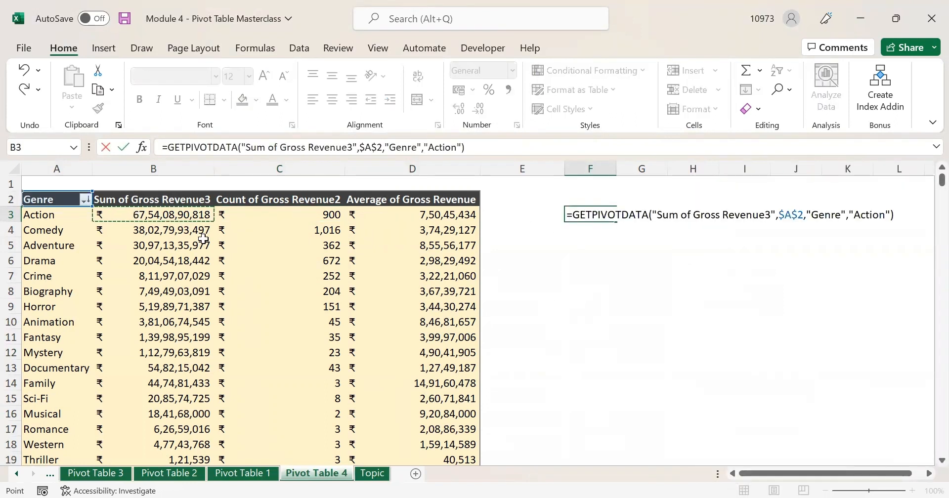
{"action": "type", "text": "/"}
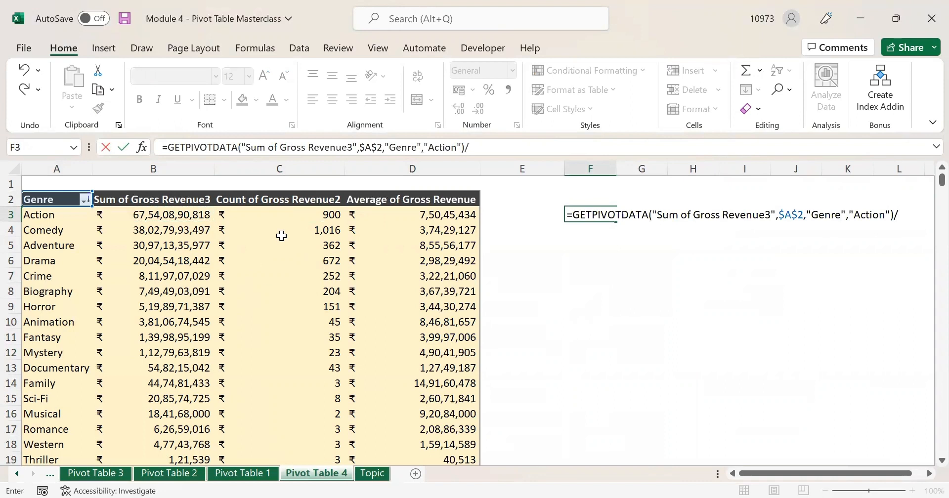
{"action": "left_click", "coordinate": [269, 214]}
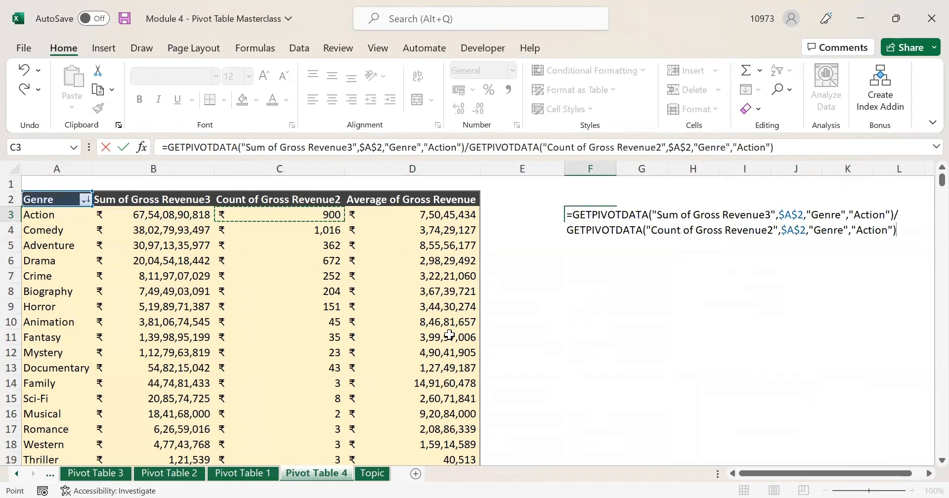
{"action": "key", "text": "Return"}
{"action": "left_click", "coordinate": [570, 214]}
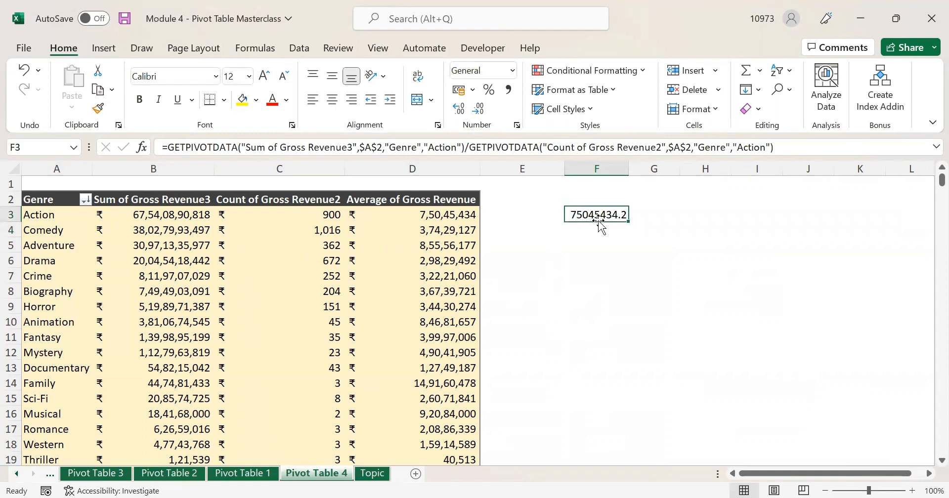
- Compare the formula result in F3 with the Action genre's average in D3, and clear F3
{"action": "left_click", "coordinate": [437, 218]}
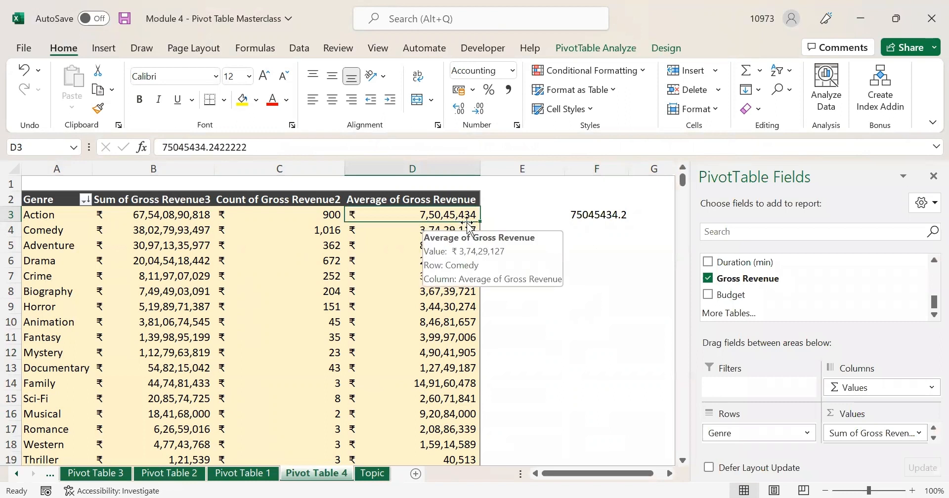
{"action": "left_click", "coordinate": [598, 216]}
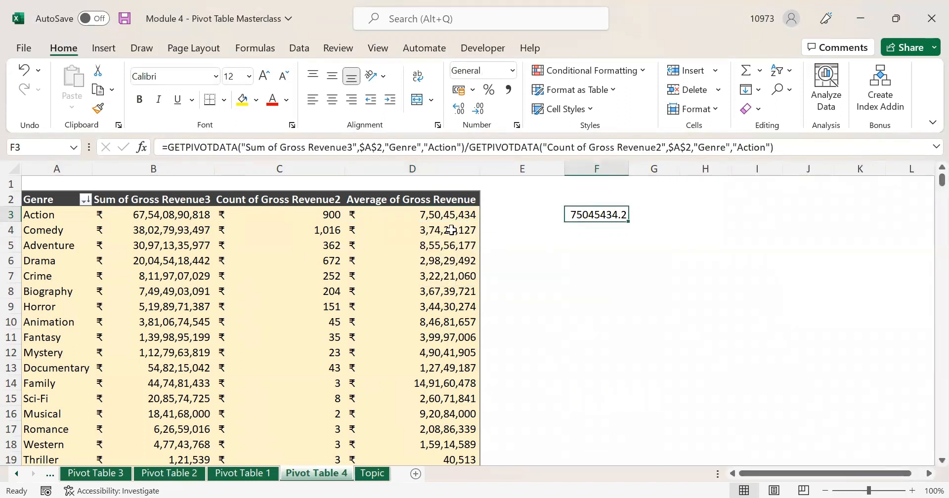
{"action": "left_click", "coordinate": [429, 217]}
{"action": "left_click", "coordinate": [583, 216]}
{"action": "left_click", "coordinate": [446, 214]}
{"action": "left_click", "coordinate": [578, 215]}
{"action": "key", "text": "Delete"}
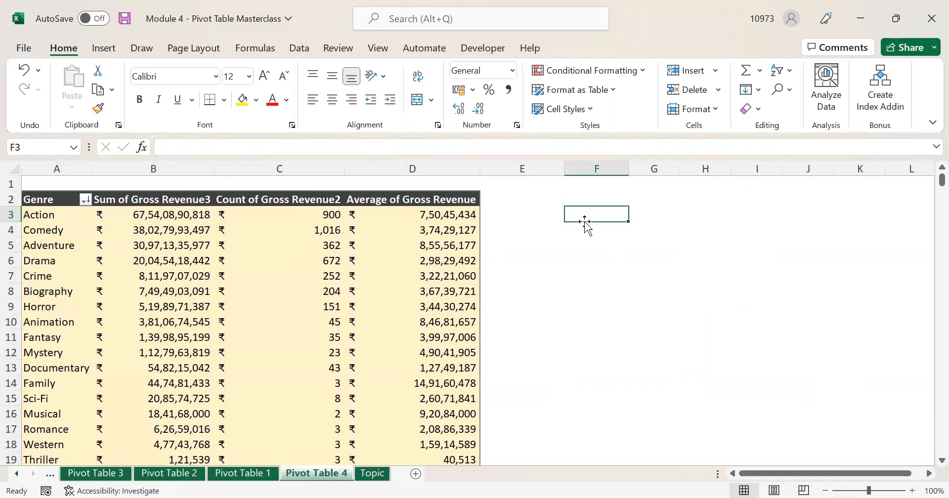
- Examine the average gross revenue of individual genres in column D, including Action, Crime, Fantasy and Adventure
{"action": "left_click", "coordinate": [445, 216]}
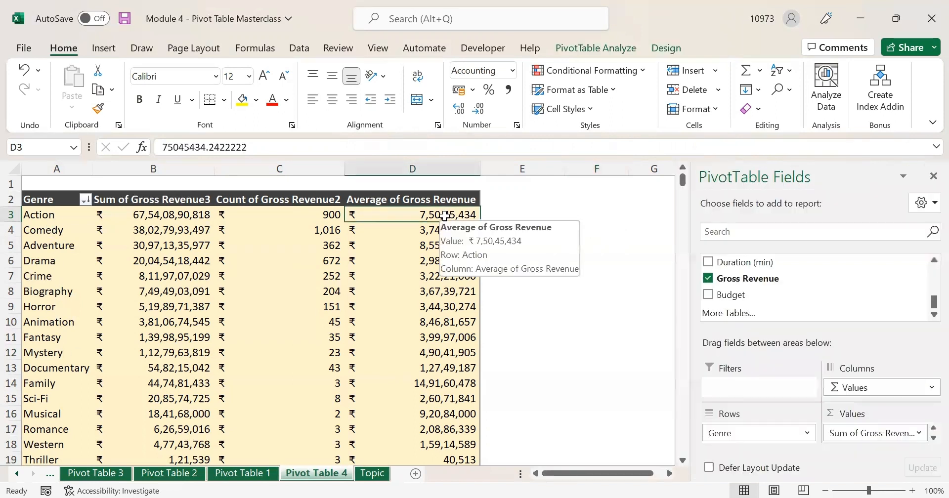
{"action": "mouse_move", "coordinate": [428, 277]}
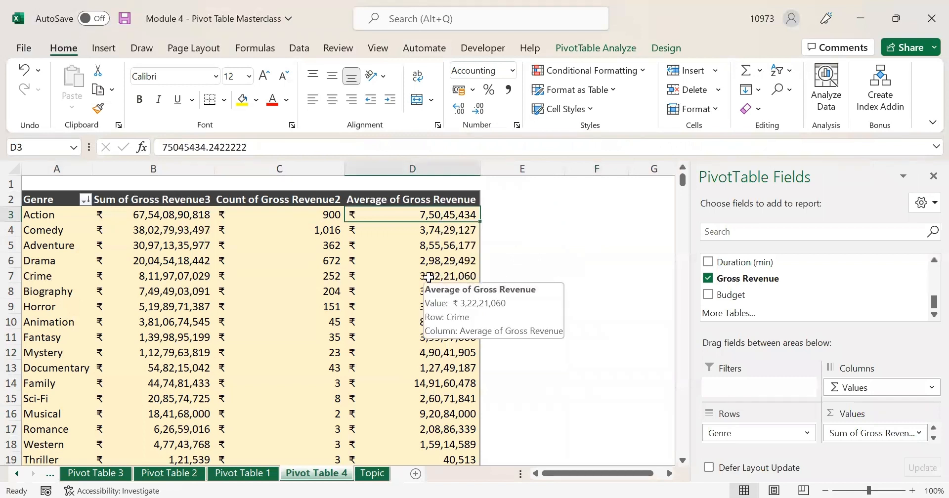
{"action": "mouse_move", "coordinate": [395, 249]}
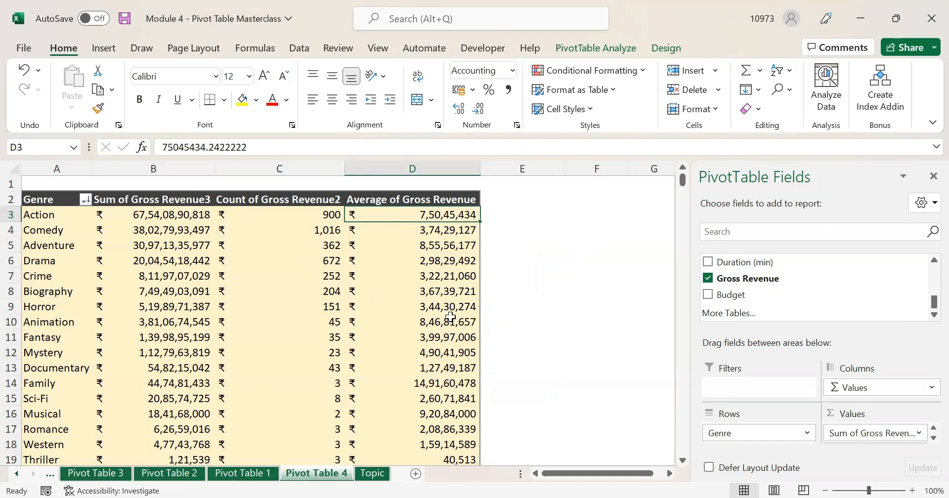
{"action": "left_click", "coordinate": [401, 274]}
{"action": "left_click", "coordinate": [389, 341]}
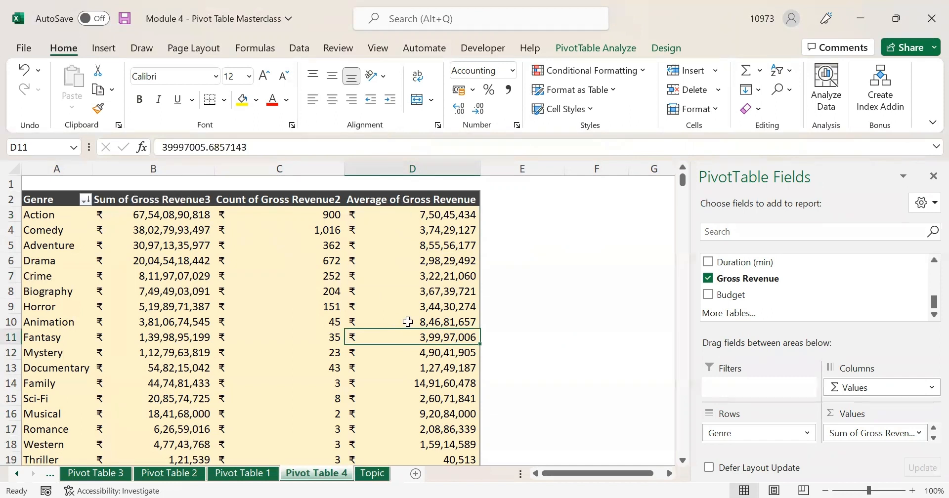
{"action": "mouse_move", "coordinate": [408, 321]}
{"action": "mouse_move", "coordinate": [439, 378]}
{"action": "left_click", "coordinate": [442, 245]}
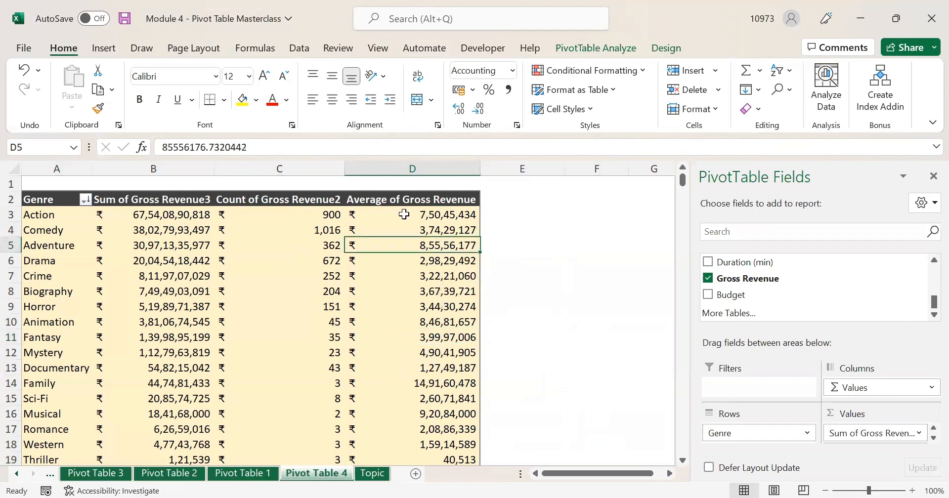
- Review the sum, count and average columns of gross revenue side by side in the pivot table
{"action": "left_click", "coordinate": [164, 246]}
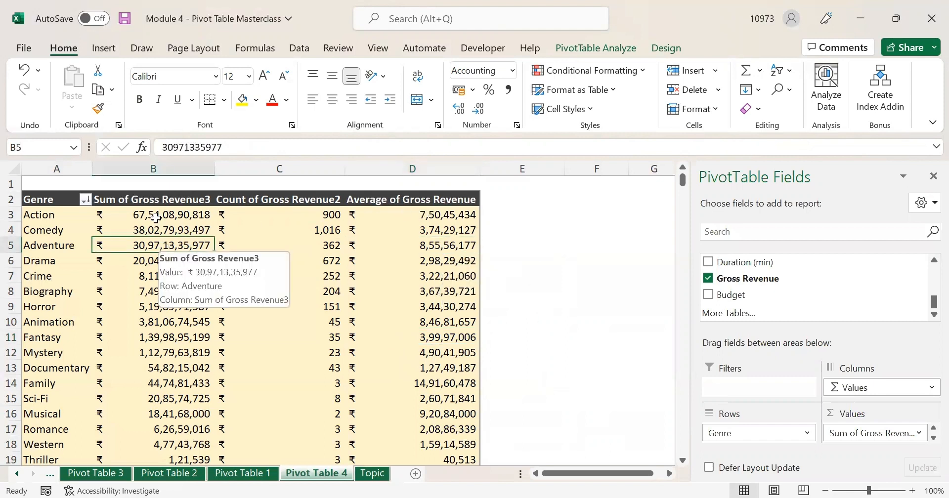
{"action": "left_click", "coordinate": [140, 198]}
{"action": "left_click", "coordinate": [292, 199]}
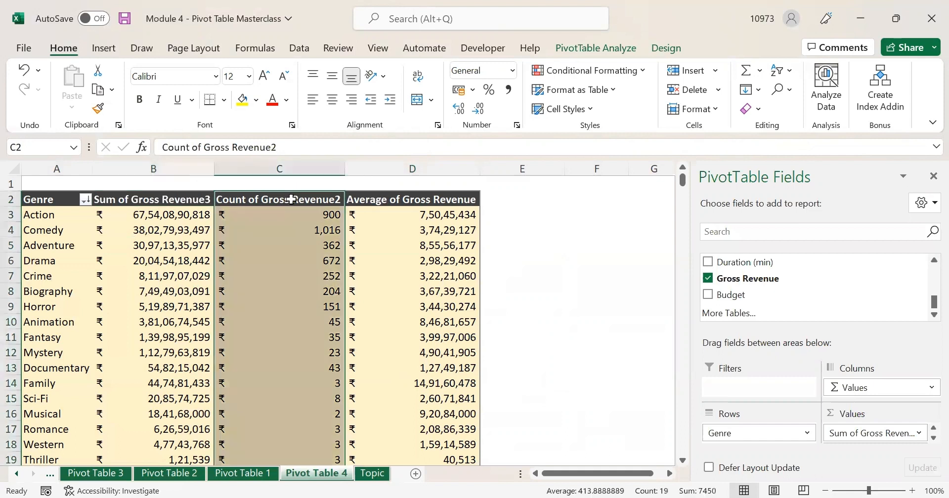
{"action": "left_click", "coordinate": [388, 201]}
{"action": "left_click", "coordinate": [416, 231]}
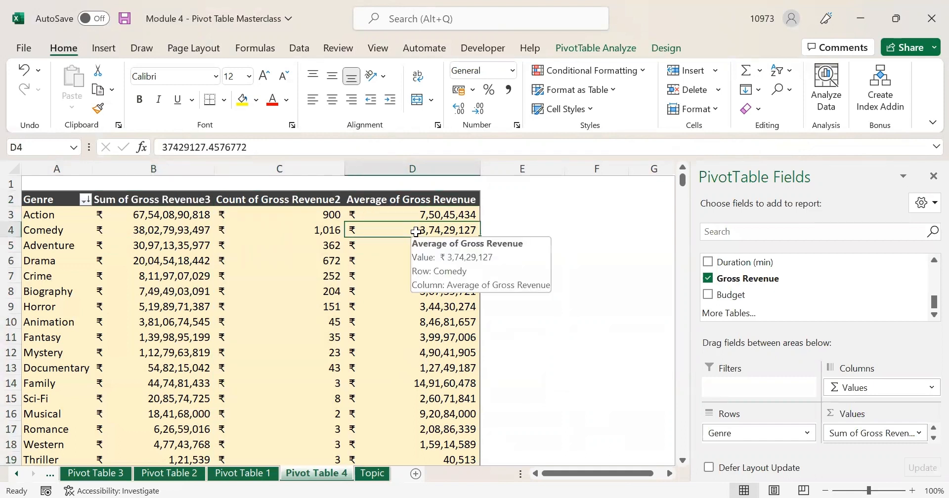
- Summarize the gross revenue values in pivot table column D by Max
{"action": "left_click", "coordinate": [415, 275]}
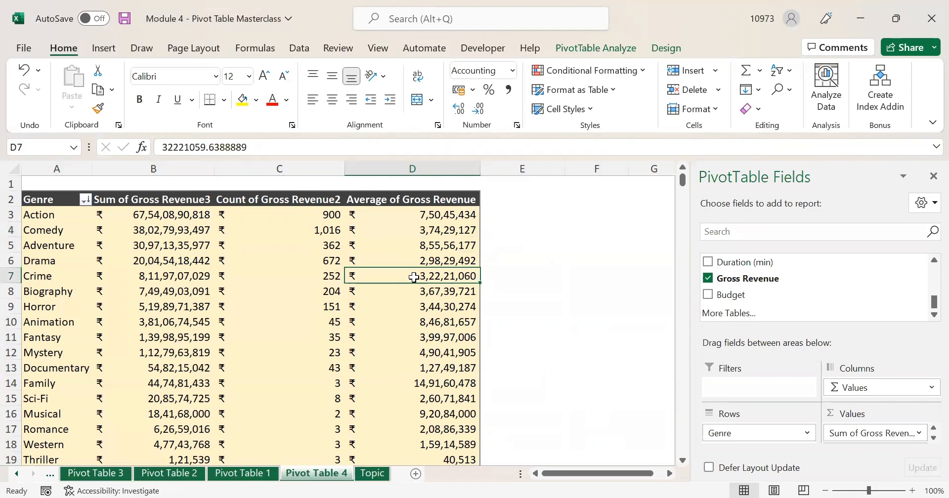
{"action": "mouse_move", "coordinate": [412, 275]}
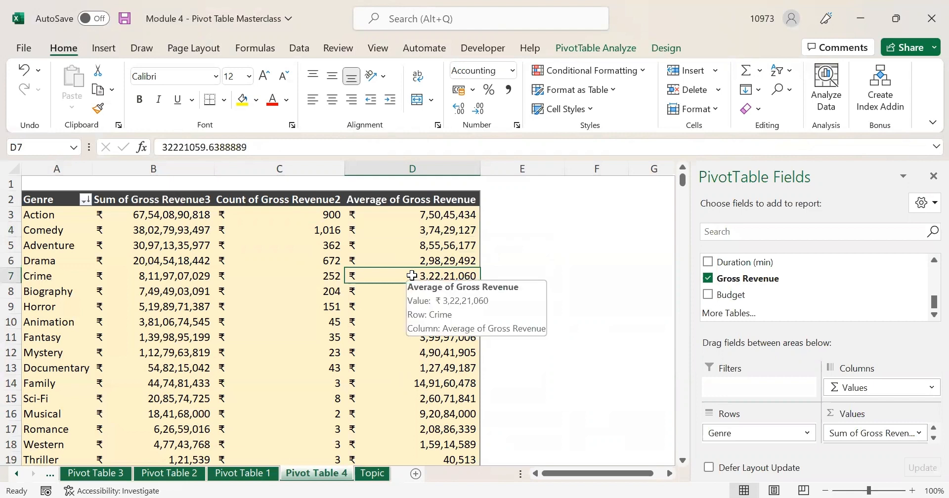
{"action": "right_click", "coordinate": [411, 275]}
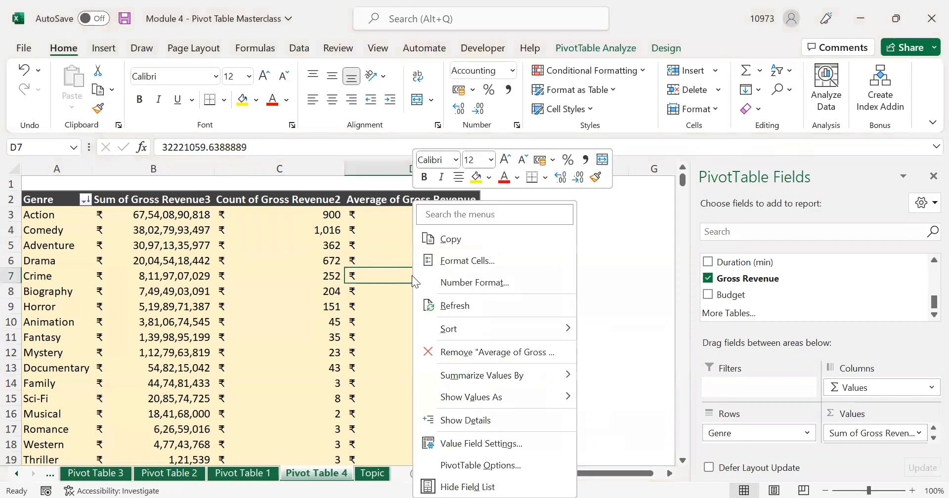
{"action": "mouse_move", "coordinate": [500, 380]}
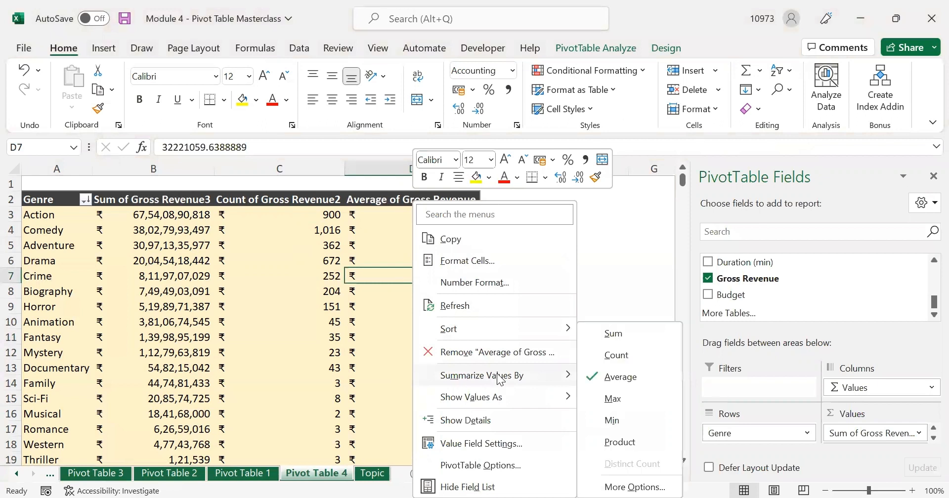
{"action": "left_click", "coordinate": [639, 397]}
{"action": "left_click", "coordinate": [442, 334]}
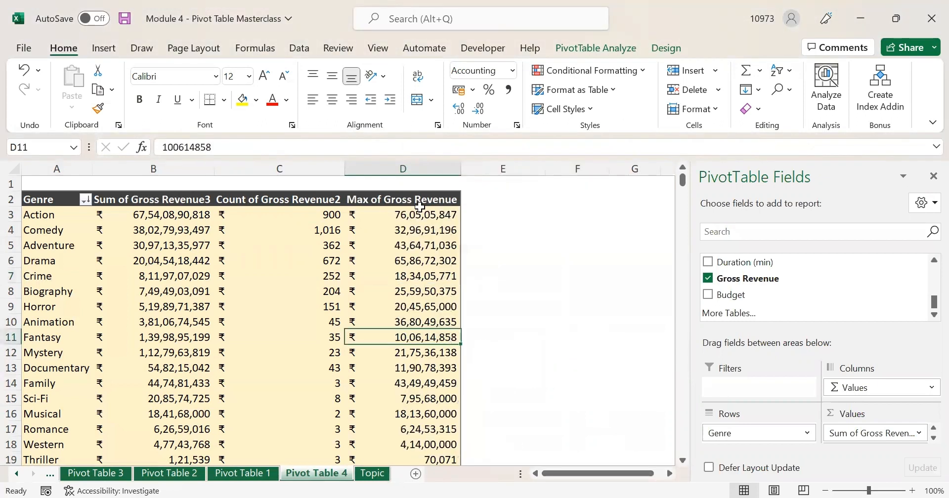
- Examine the maximum gross revenue of the Action and Comedy genres
{"action": "left_click", "coordinate": [440, 214]}
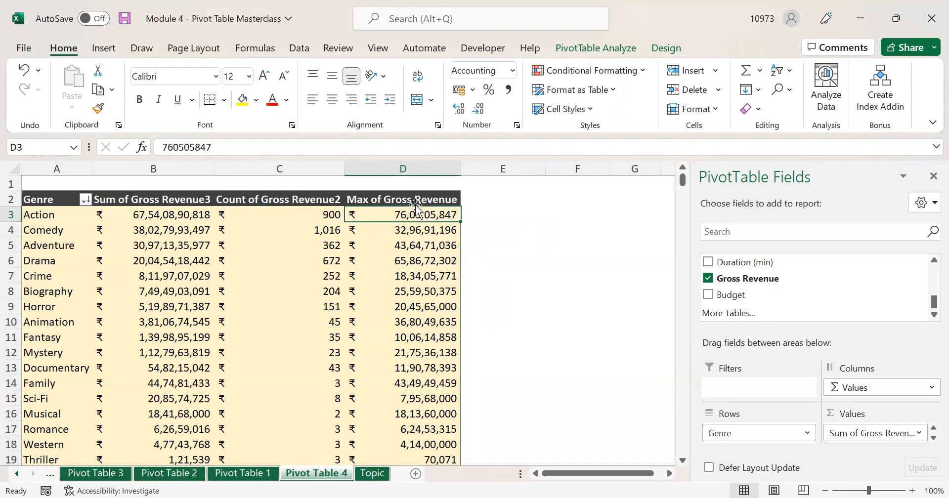
{"action": "left_click", "coordinate": [50, 217]}
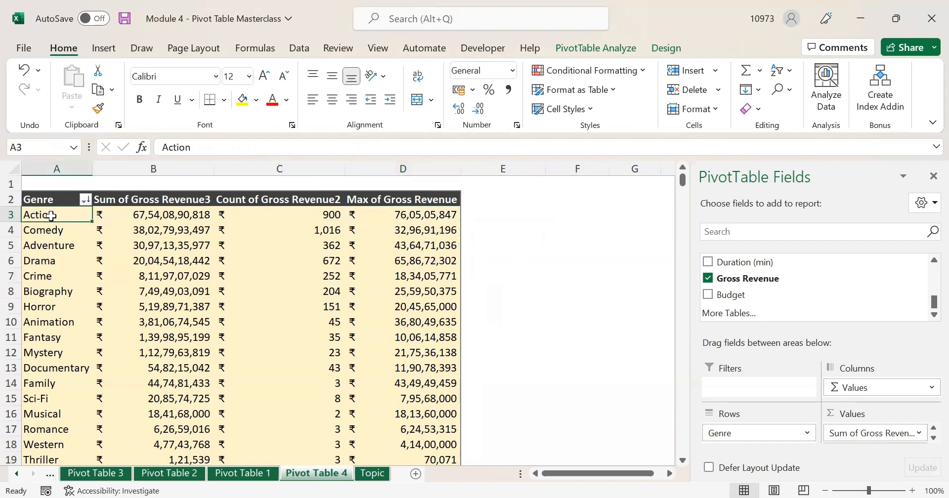
{"action": "left_click", "coordinate": [428, 227]}
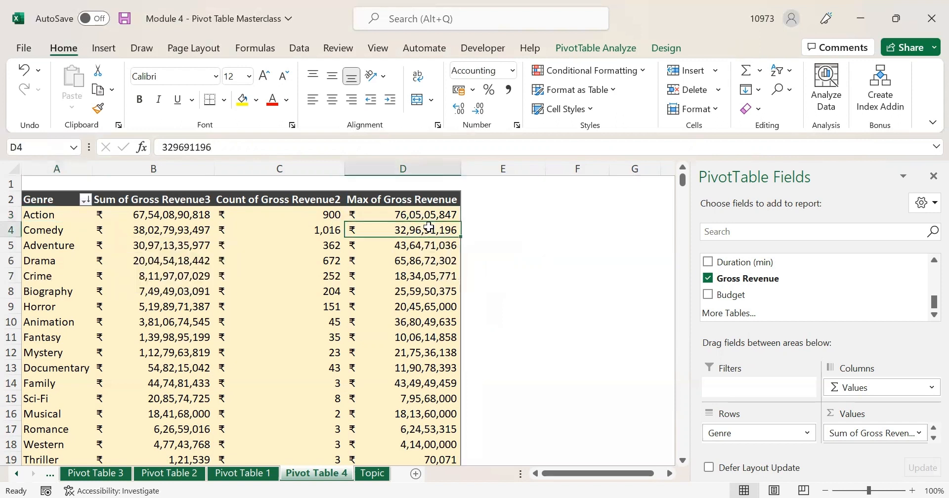
{"action": "mouse_move", "coordinate": [427, 230]}
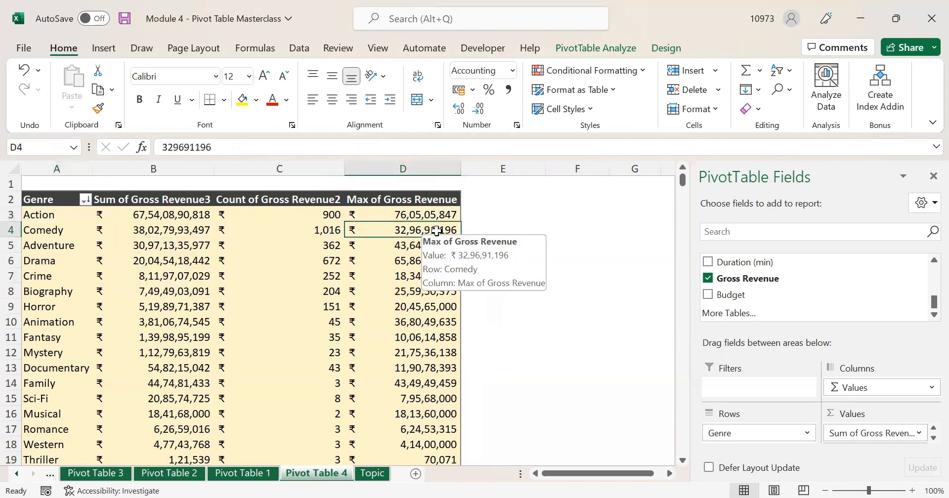
{"action": "left_click", "coordinate": [36, 229]}
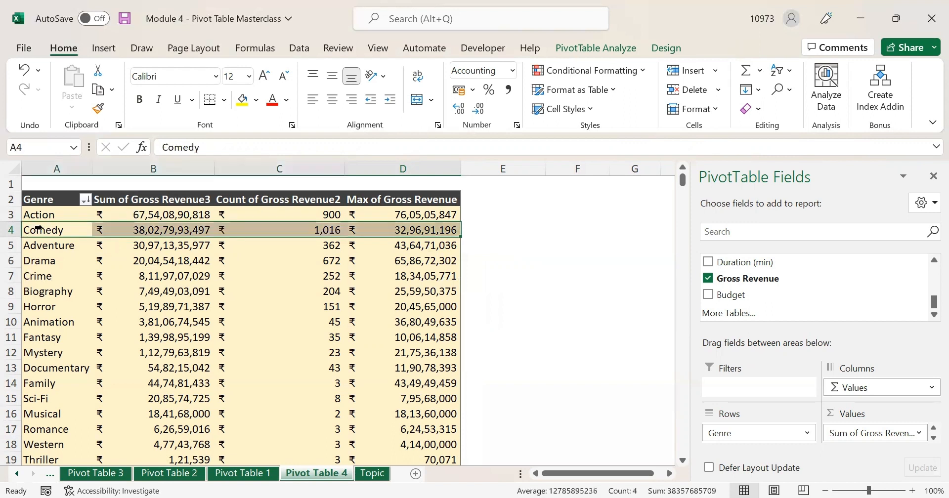
{"action": "left_click", "coordinate": [419, 227]}
- Summarize the gross revenue values in pivot table column D by Min
{"action": "left_click", "coordinate": [427, 278]}
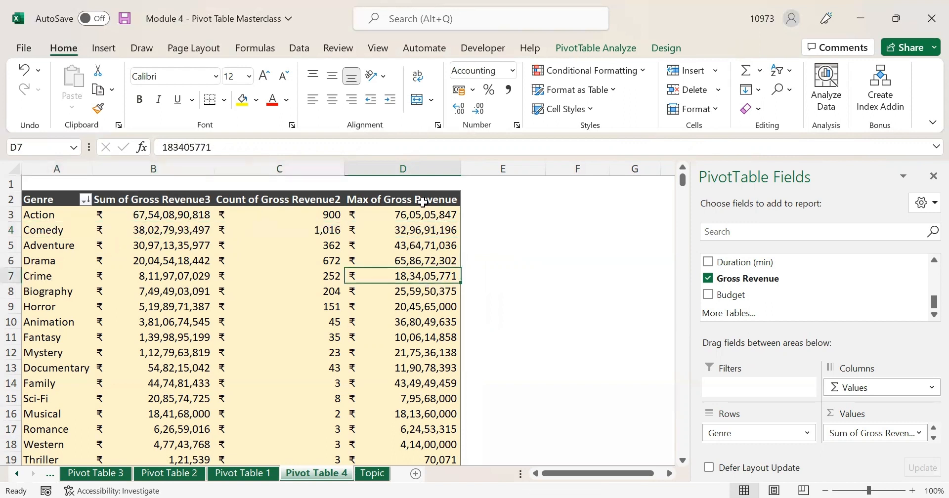
{"action": "right_click", "coordinate": [427, 281]}
{"action": "mouse_move", "coordinate": [542, 380]}
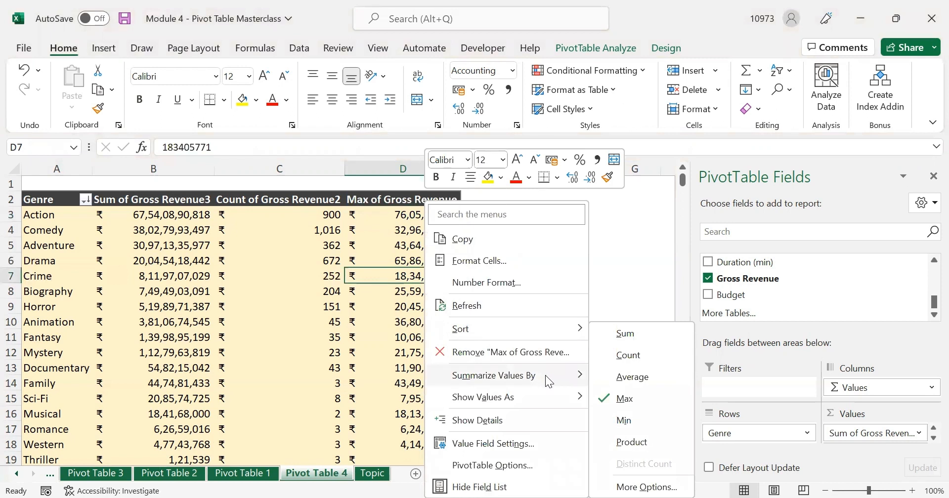
{"action": "left_click", "coordinate": [648, 419]}
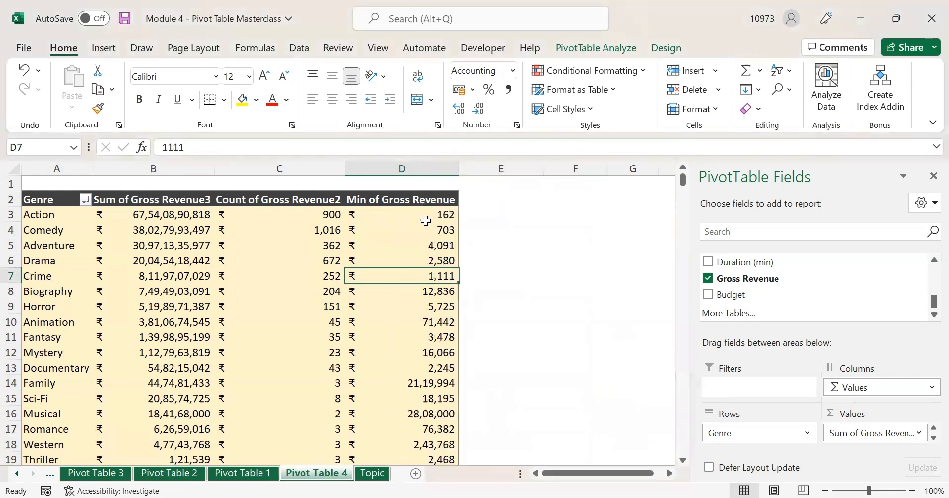
- Summarize the gross revenue values in pivot table column D by Max and review the additional calculation types in its value field settings
{"action": "right_click", "coordinate": [421, 273]}
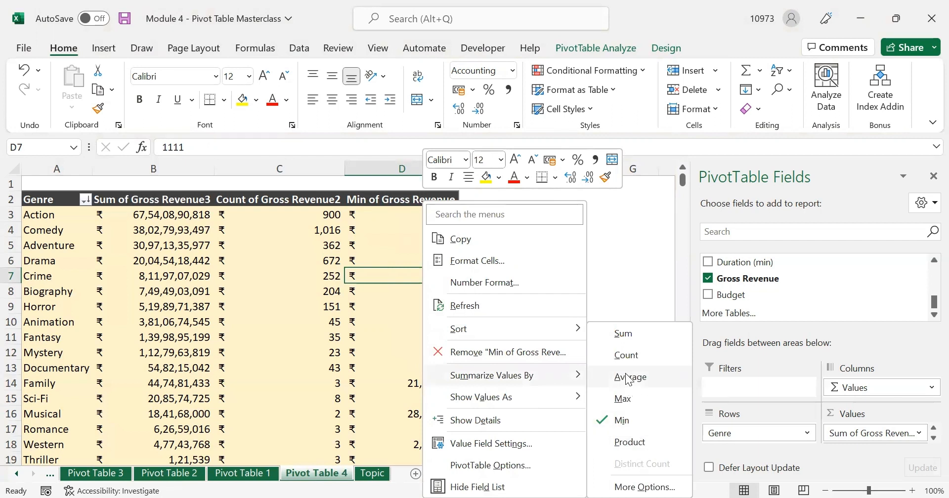
{"action": "right_click", "coordinate": [430, 295]}
{"action": "mouse_move", "coordinate": [579, 379]}
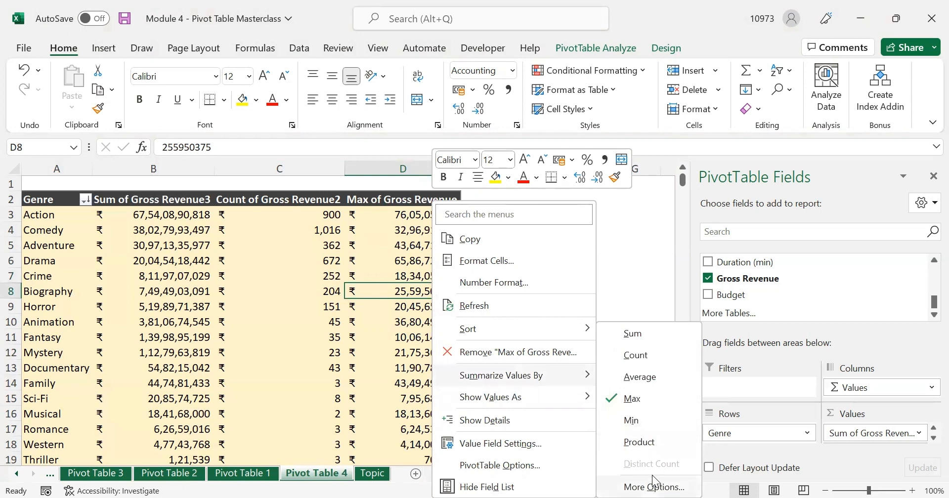
{"action": "scroll", "coordinate": [449, 339], "scroll_direction": "down", "scroll_amount": 2}
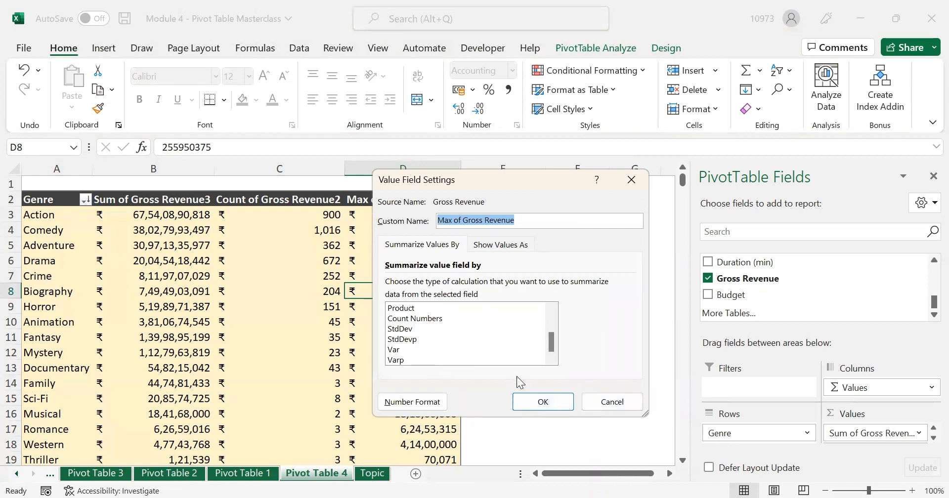
{"action": "left_click", "coordinate": [608, 402]}
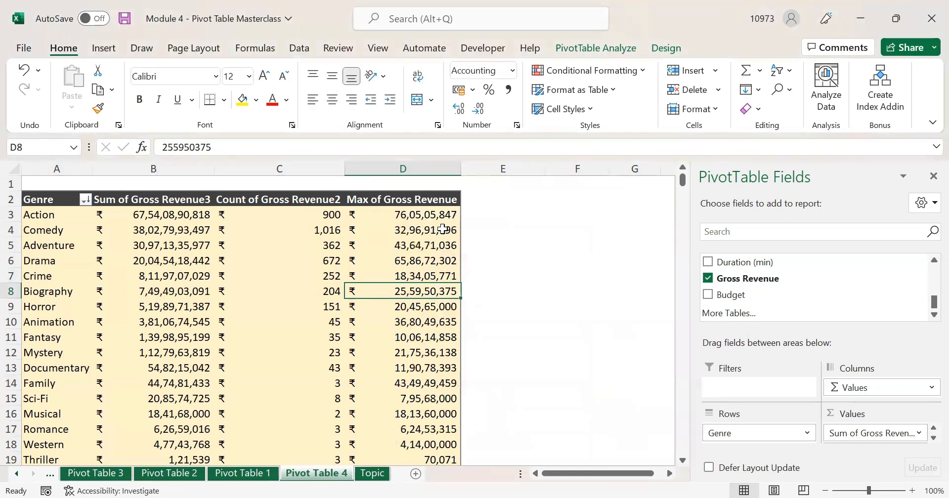
- Examine the Action genre's maximum gross revenue and the available options for summarizing the values in column D
{"action": "left_click", "coordinate": [431, 216]}
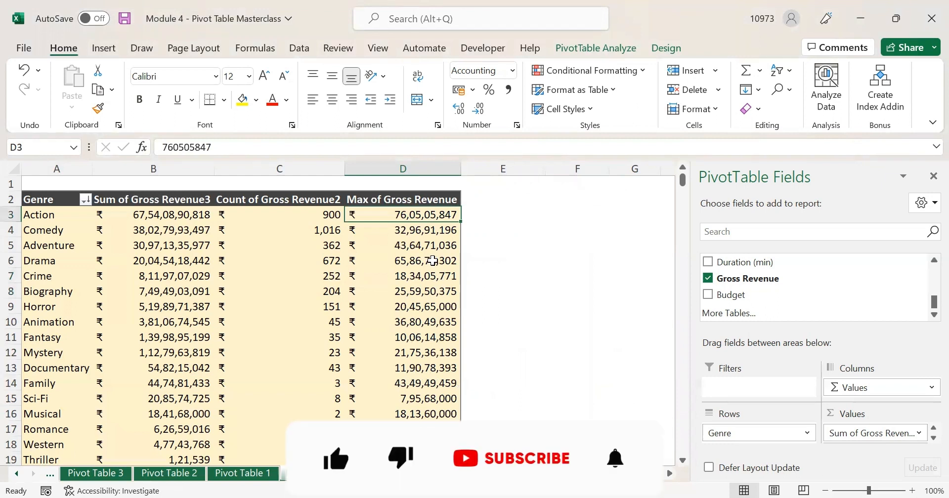
{"action": "left_click", "coordinate": [570, 255]}
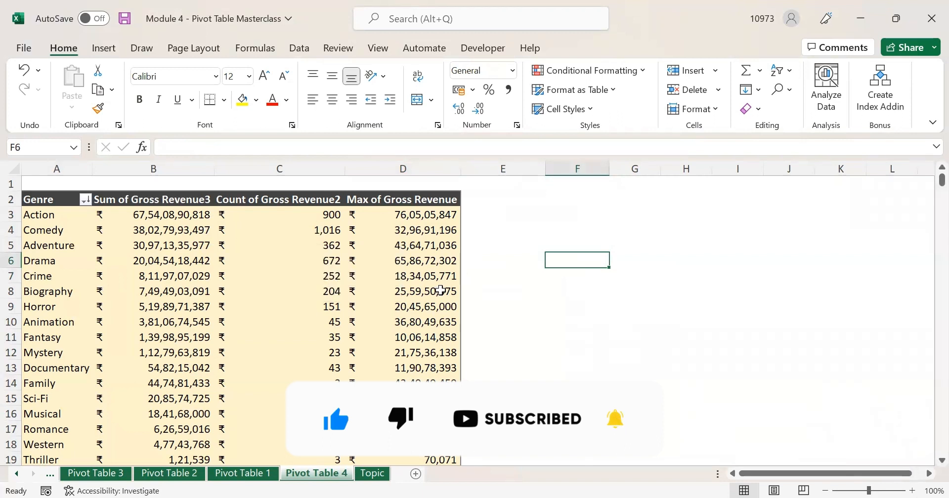
{"action": "right_click", "coordinate": [420, 274]}
{"action": "mouse_move", "coordinate": [521, 379]}
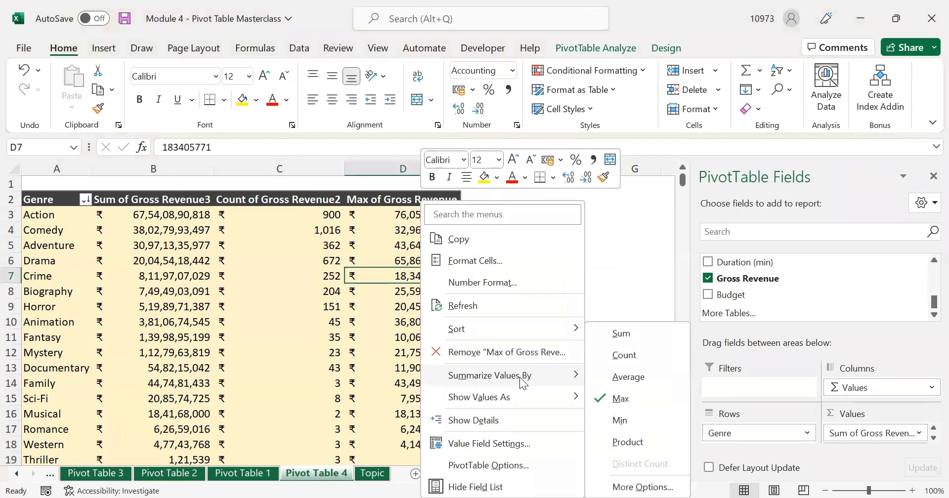
{"action": "left_click", "coordinate": [636, 260]}
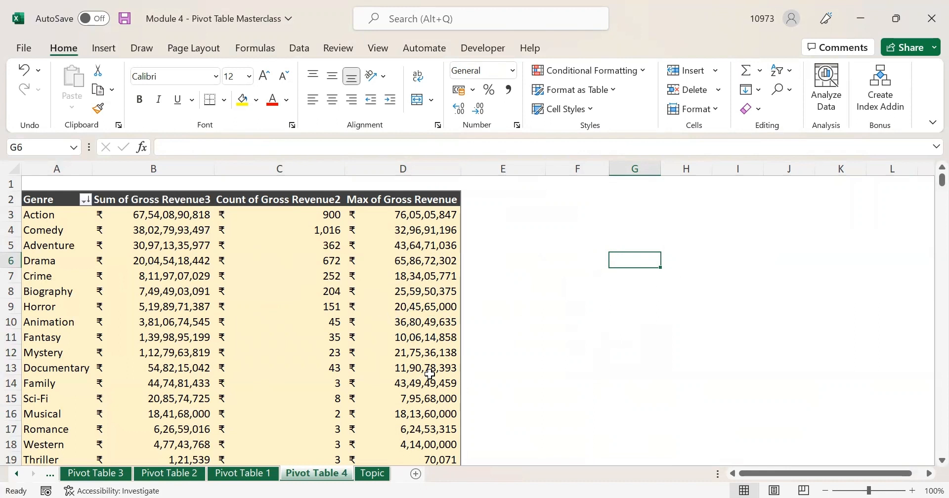
- Review the video topic on the Topic sheet and return to the Pivot Table 4 sheet
{"action": "left_click", "coordinate": [374, 474]}
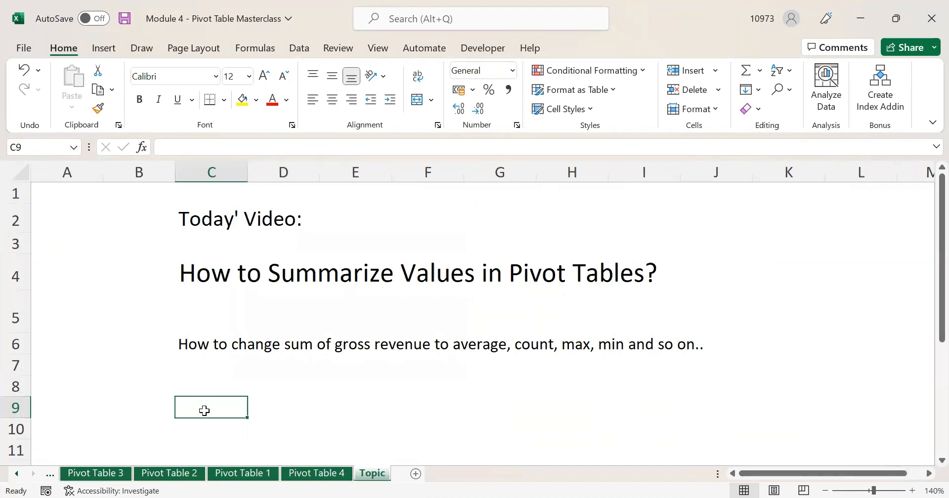
{"action": "left_click", "coordinate": [335, 475]}
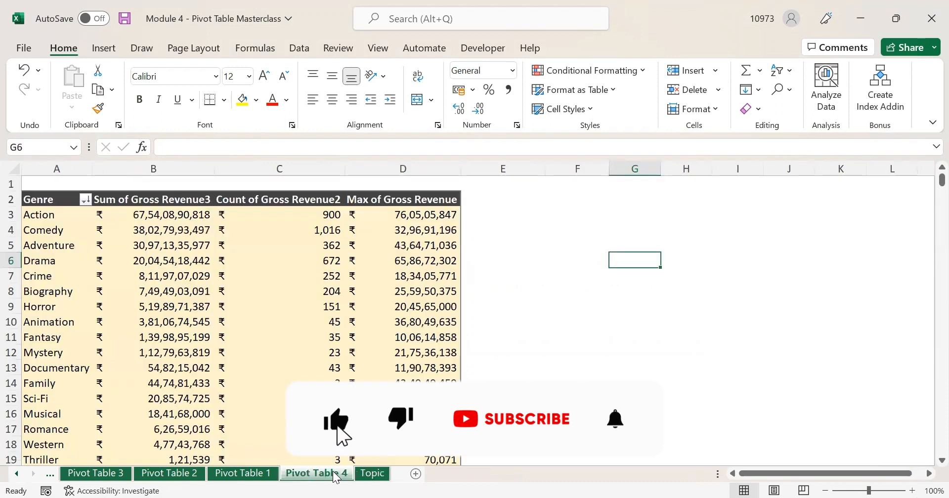